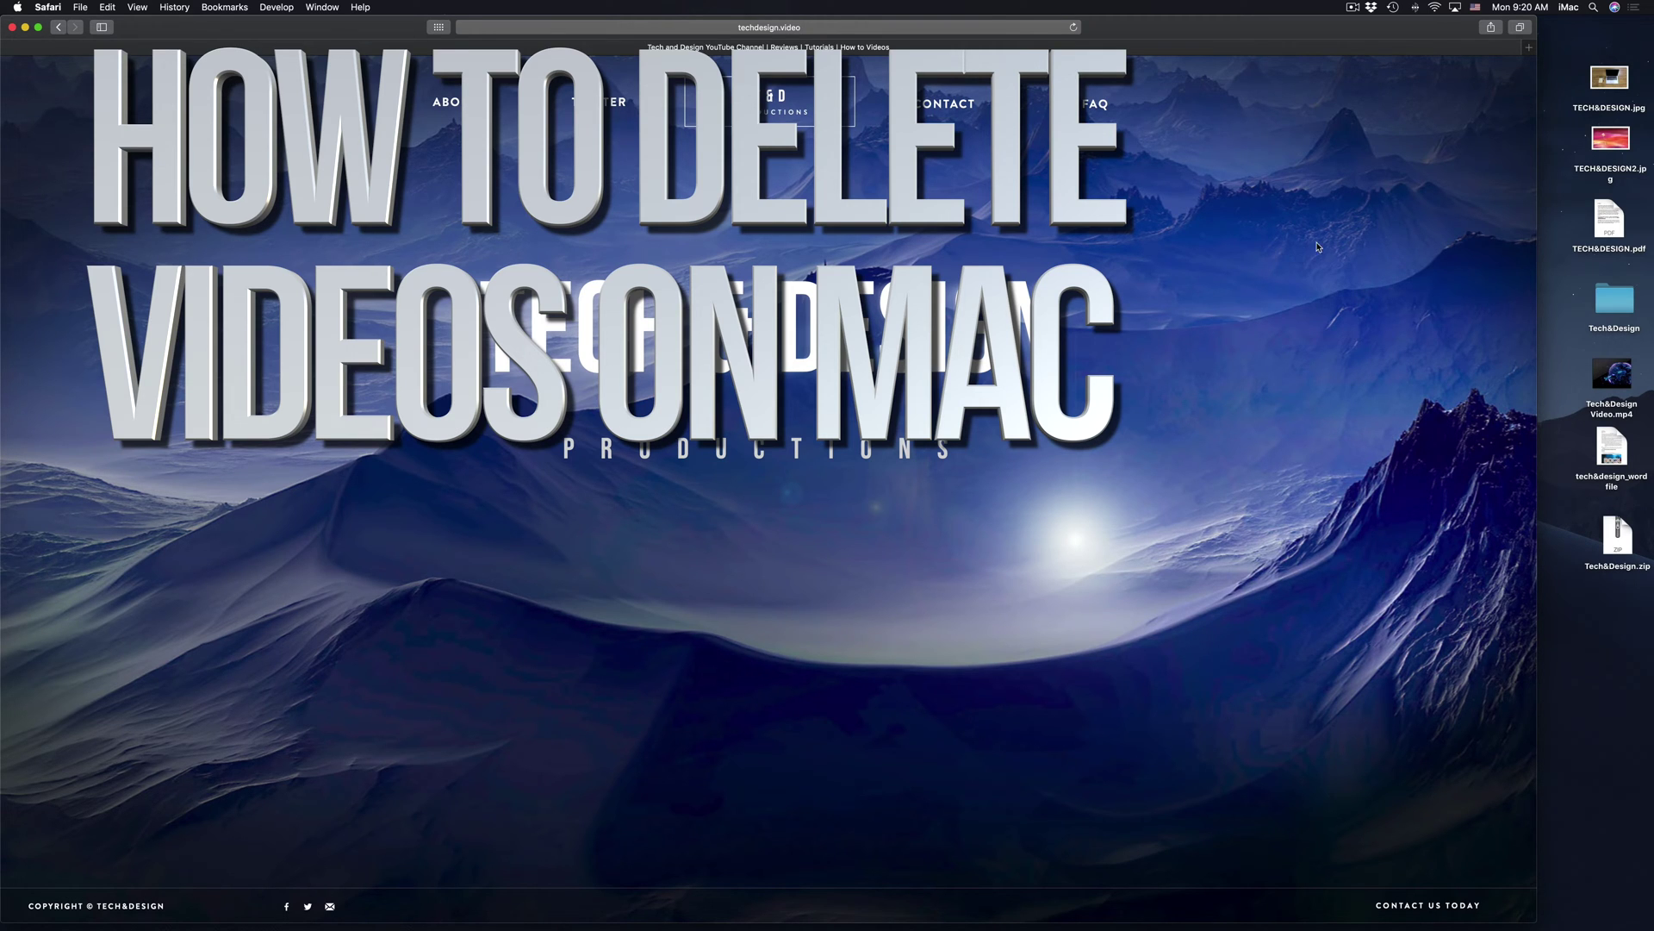
Focus the desktop and drag Tech&Design.zip slightly higher among the files.
left_click(1555, 115)
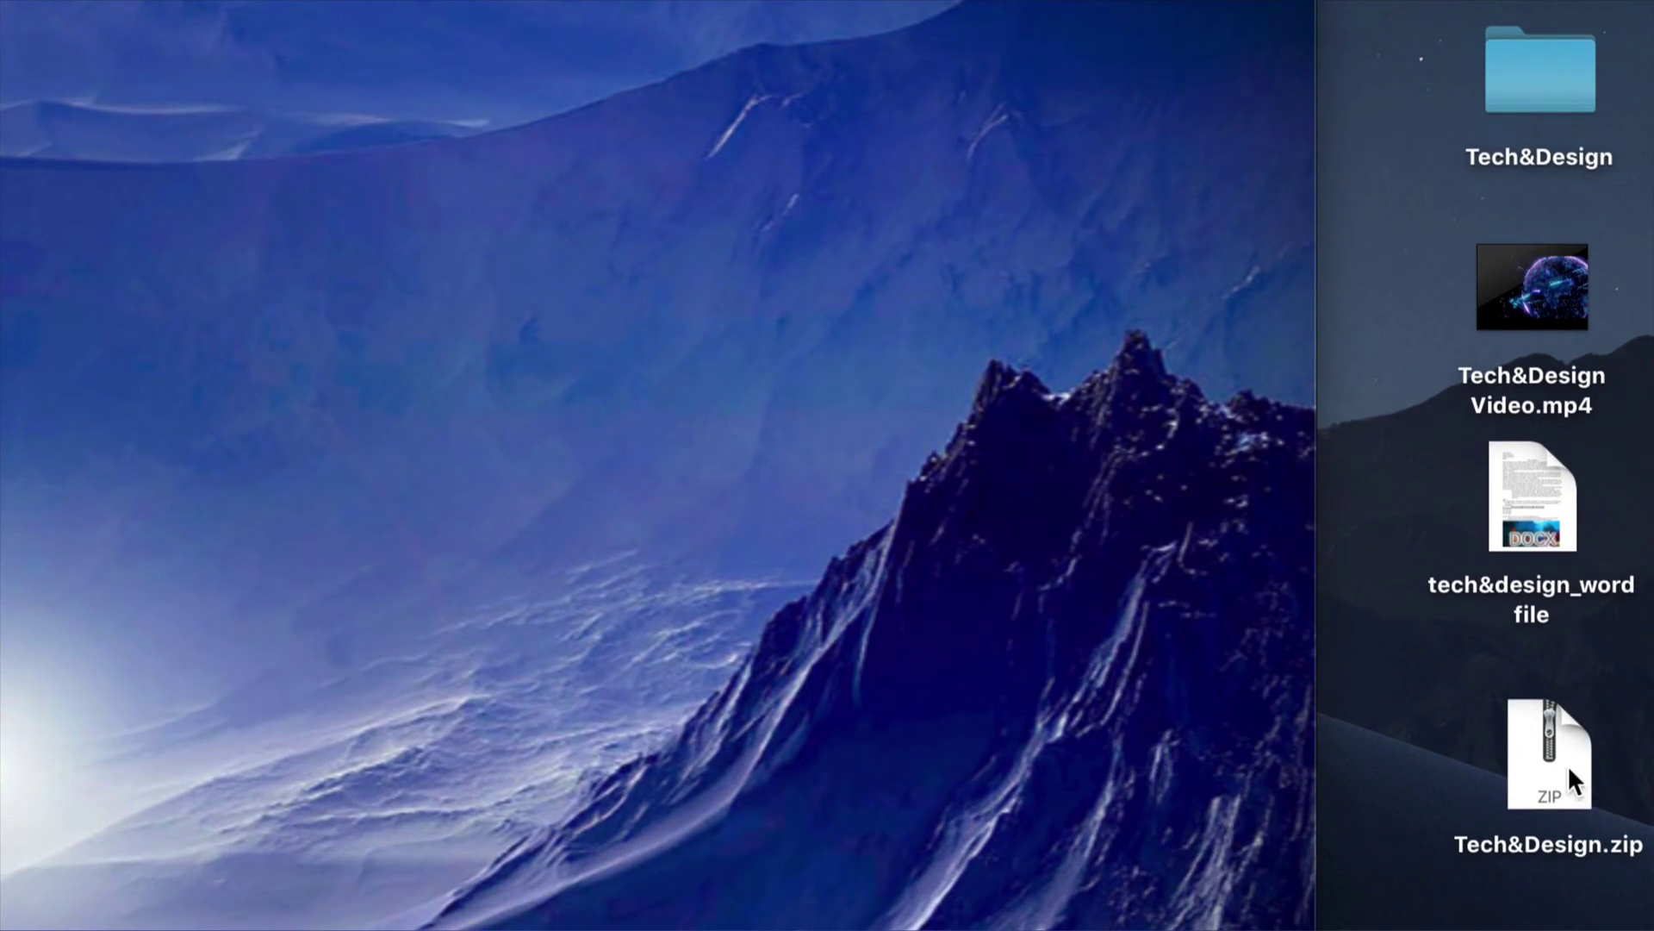
left_click_drag(1569, 764, 1549, 700)
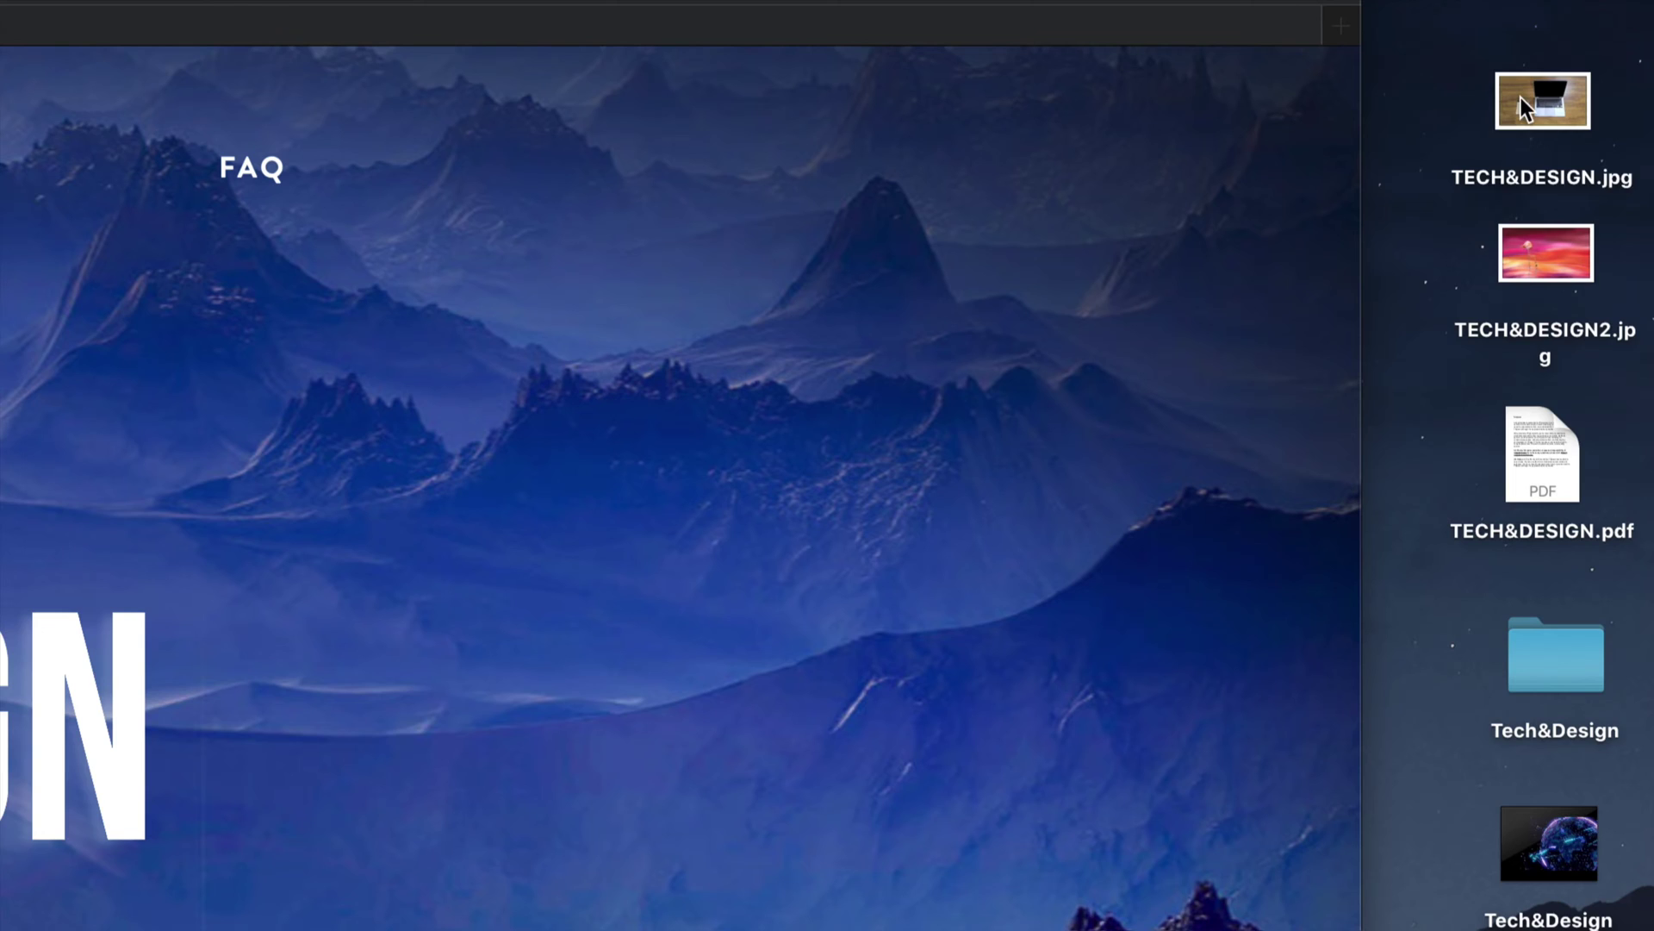
Send TECH&DESIGN.jpg from the desktop to the Trash with Command+Delete.
left_click(1521, 101)
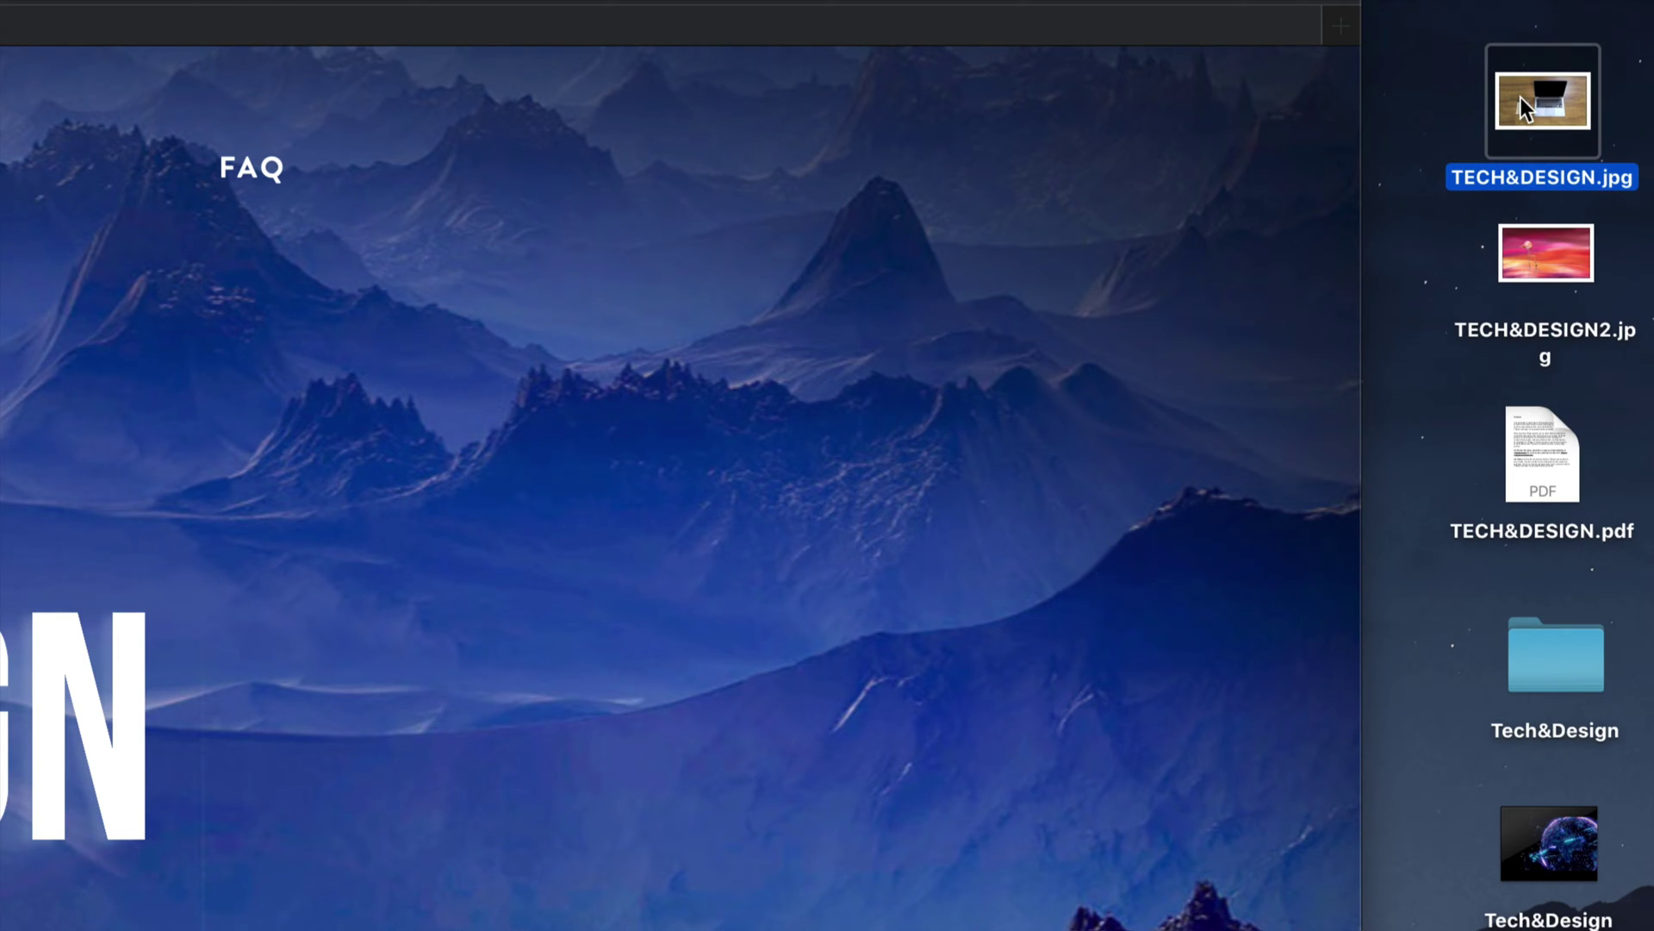
key("super+BackSpace")
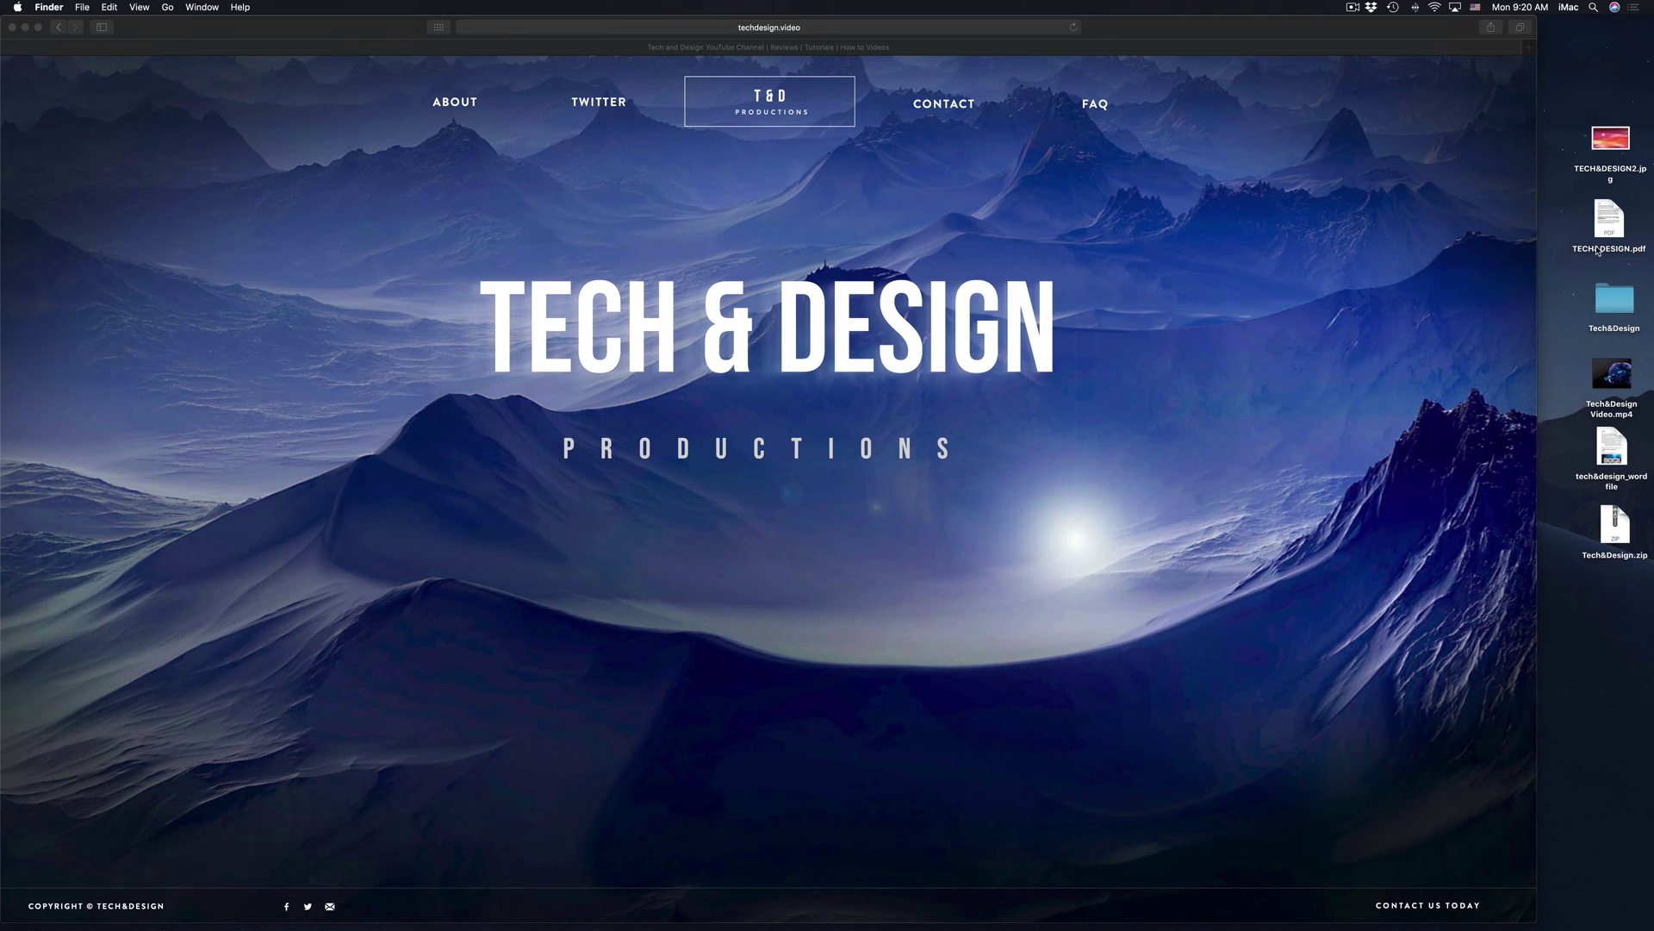
mouse_move(1575, 922)
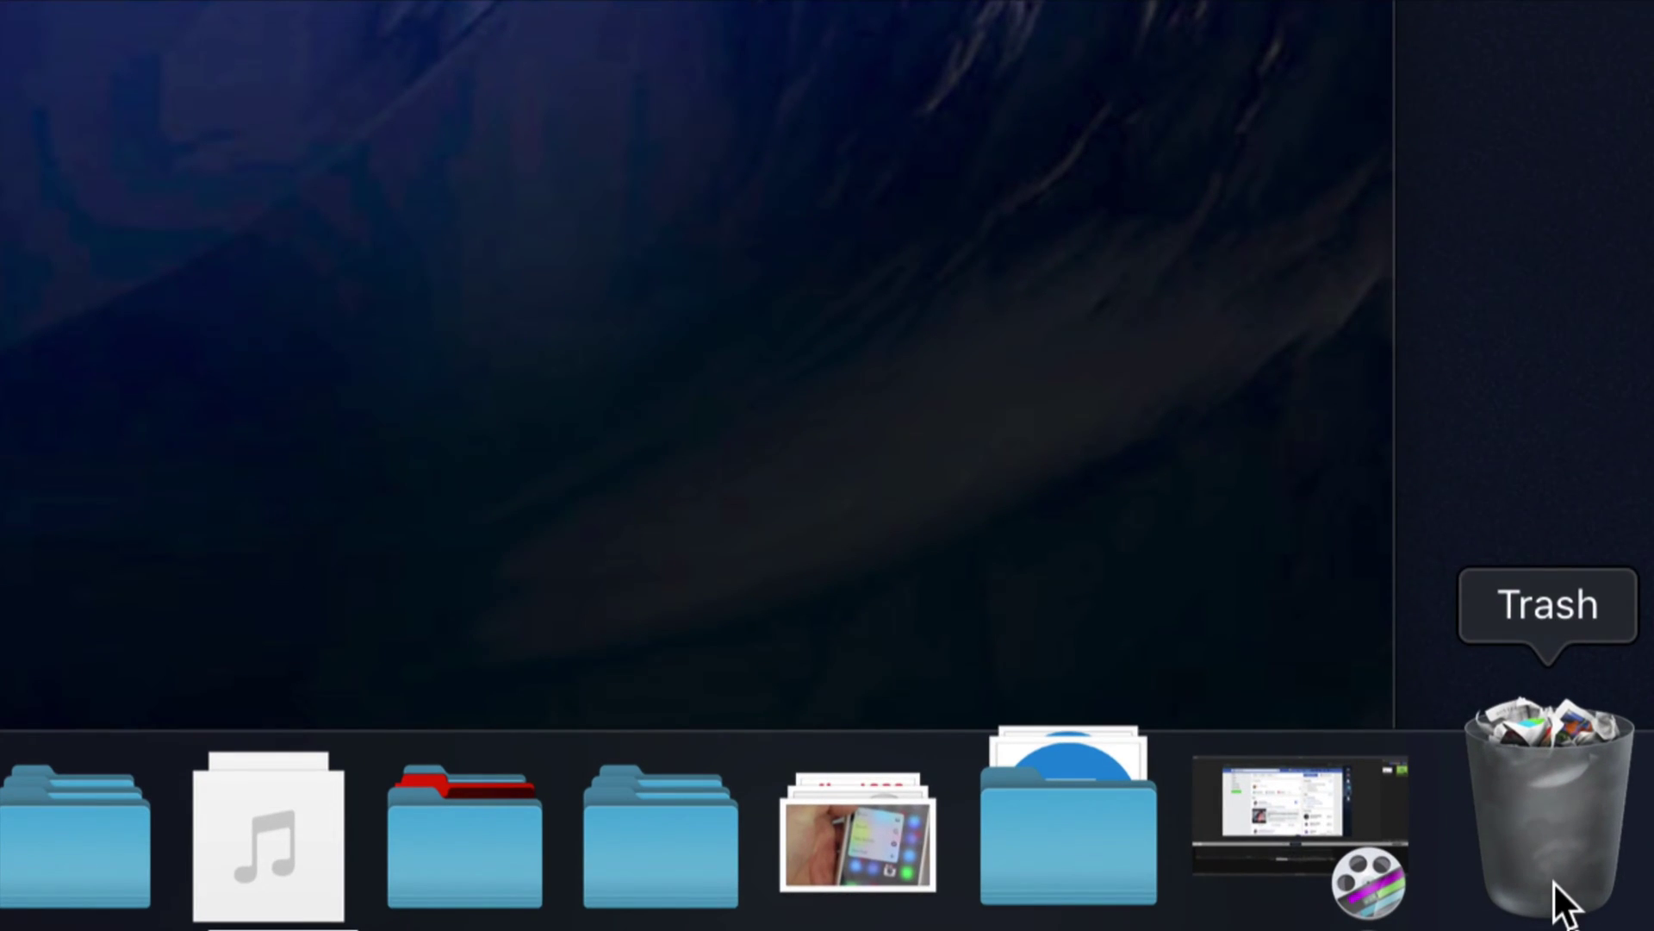
Choose Empty Trash from the Trash's Dock menu and reposition the erase confirmation.
right_click(1553, 880)
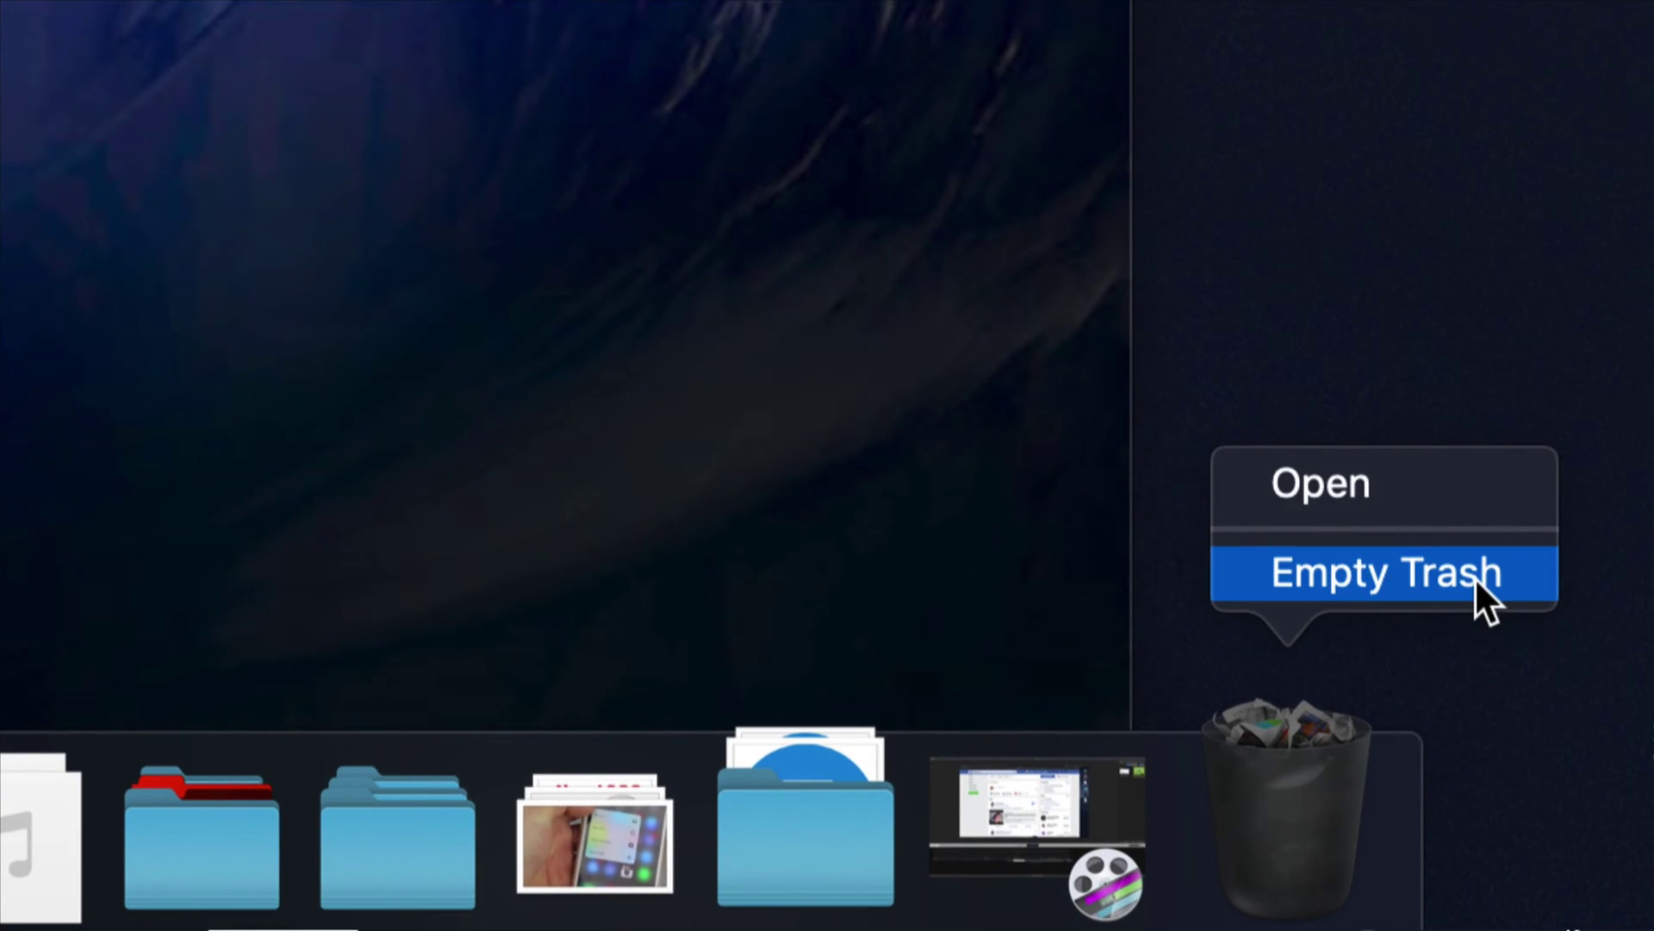
left_click(1475, 574)
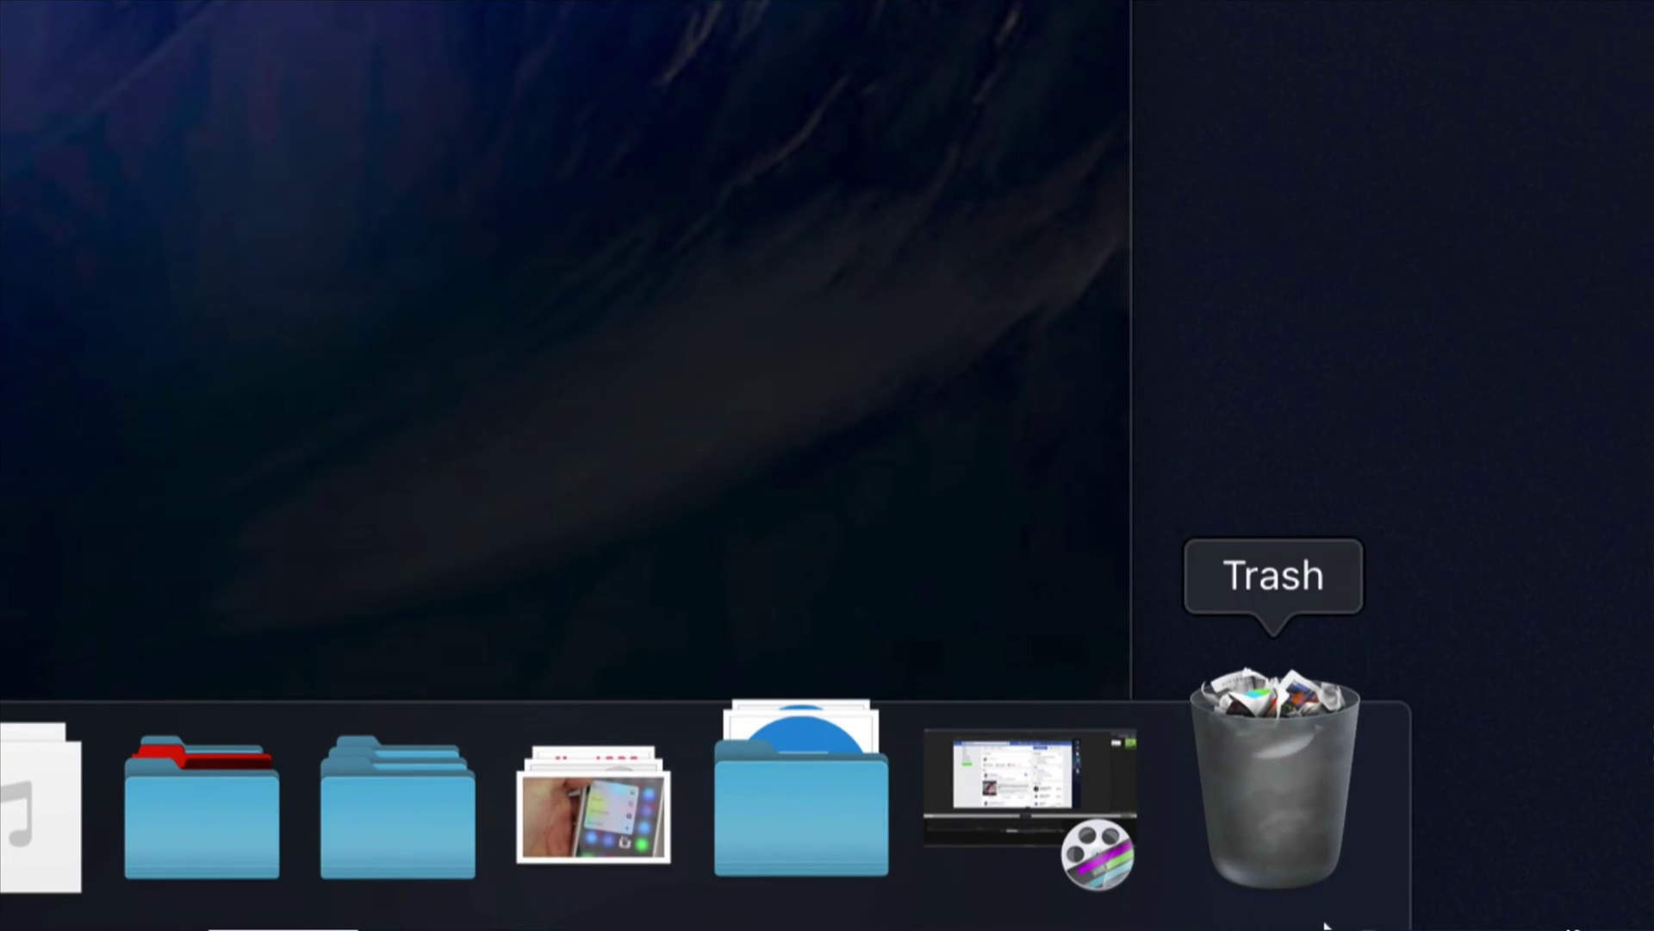
right_click(1285, 782)
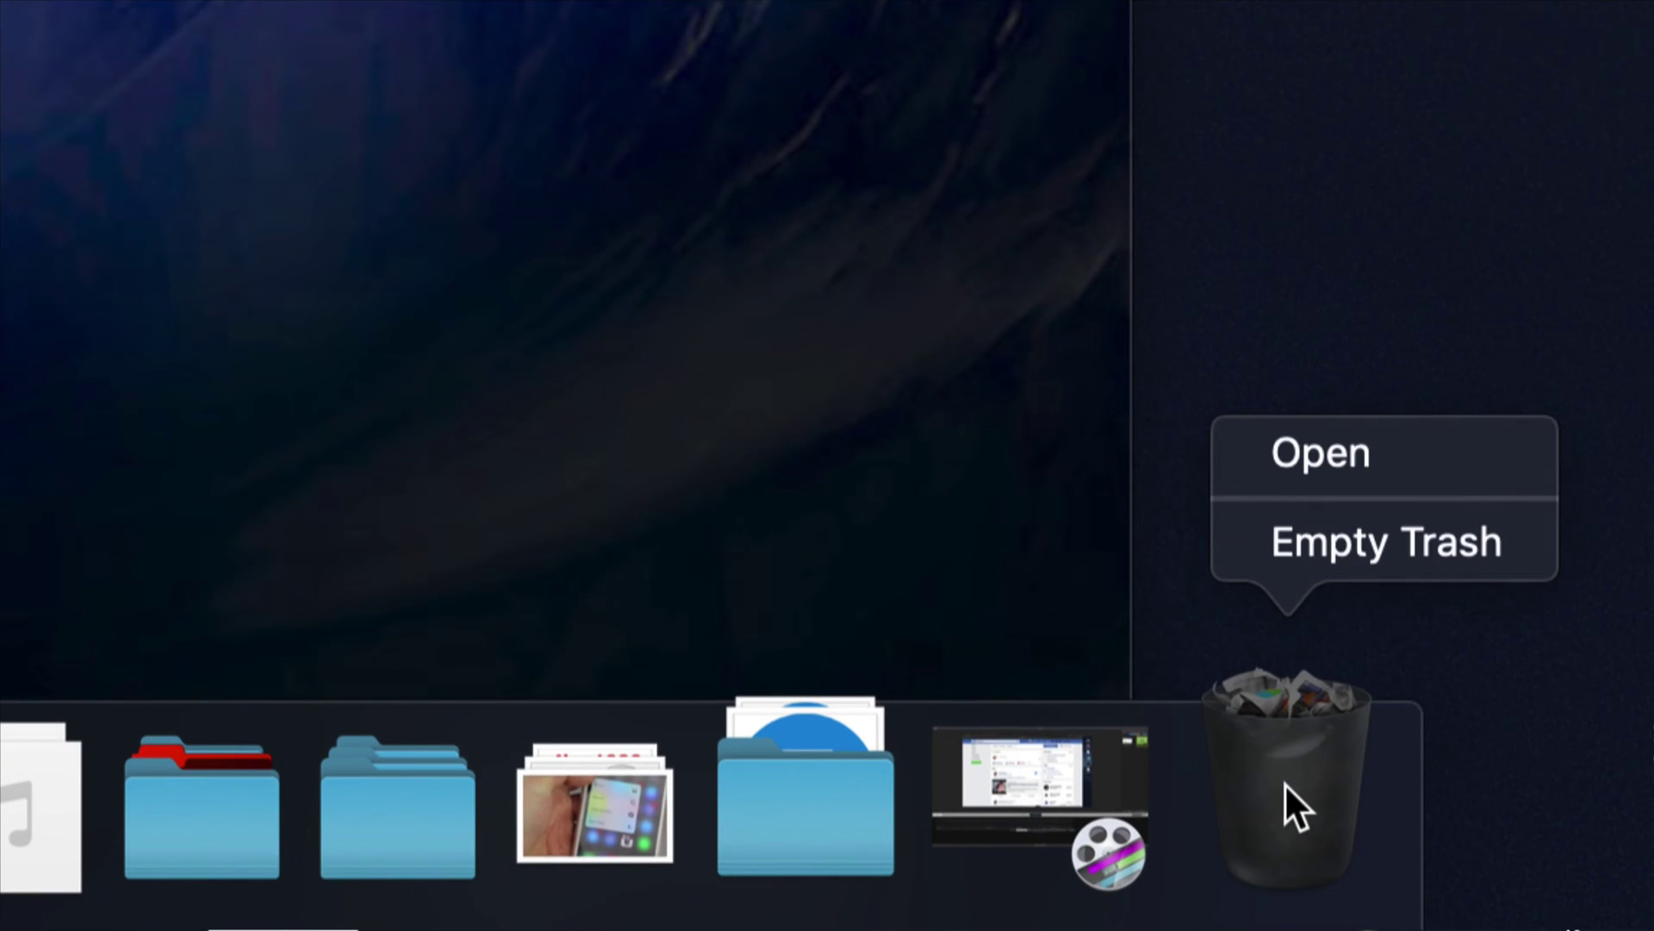
left_click(1316, 531)
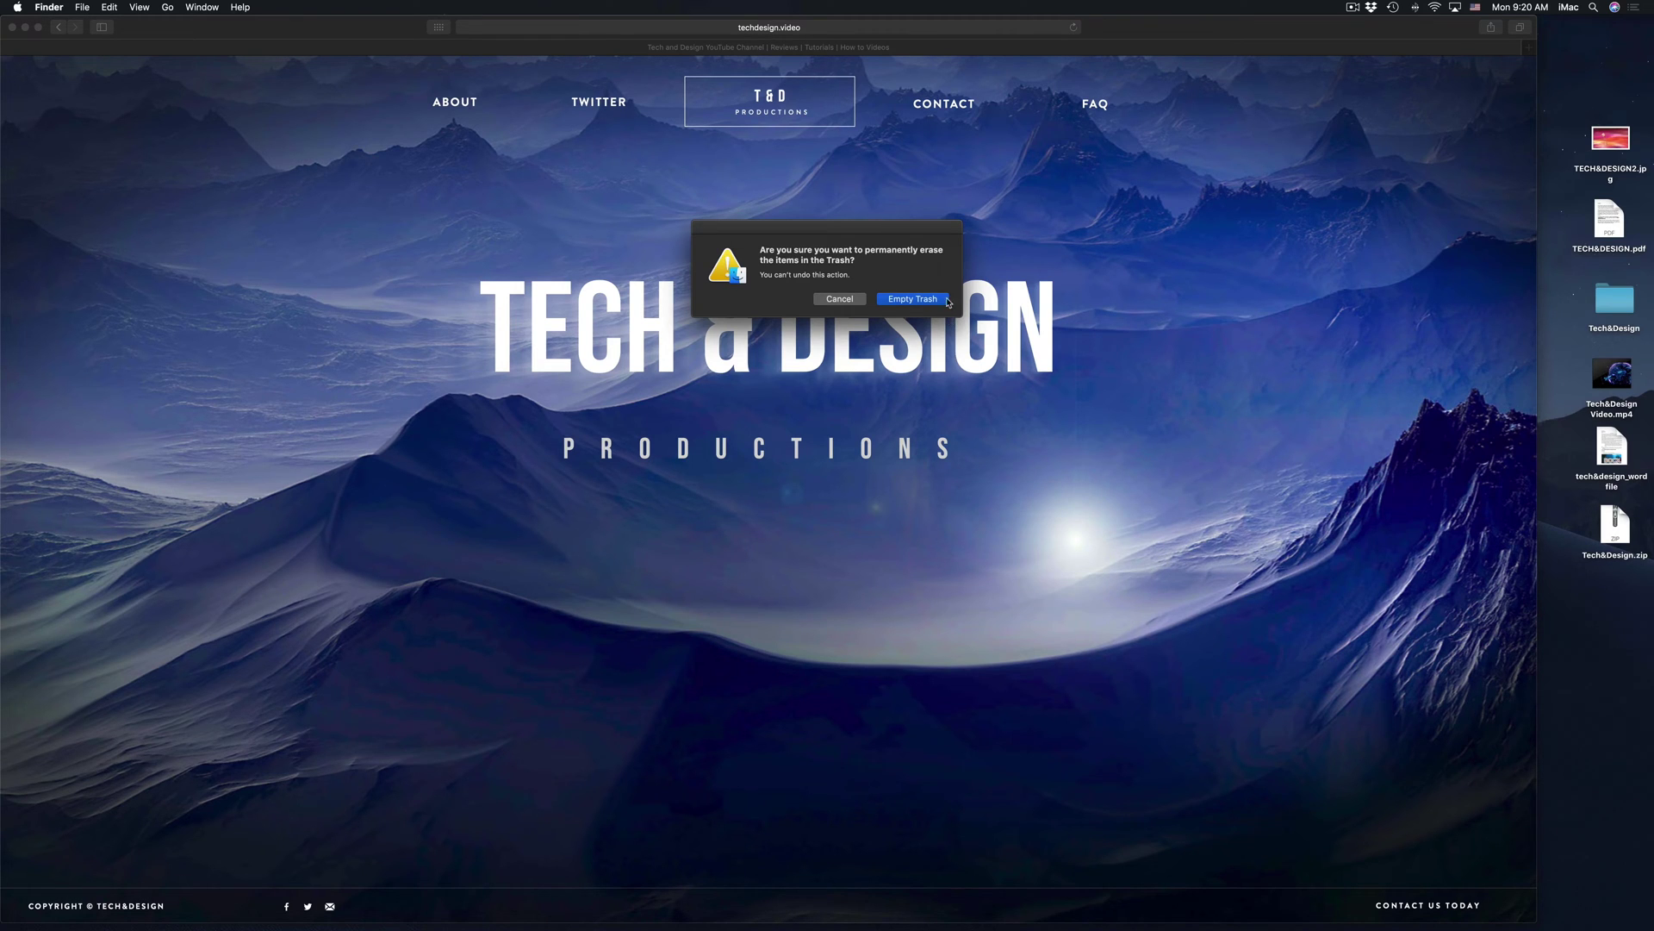
left_click_drag(902, 233, 1214, 293)
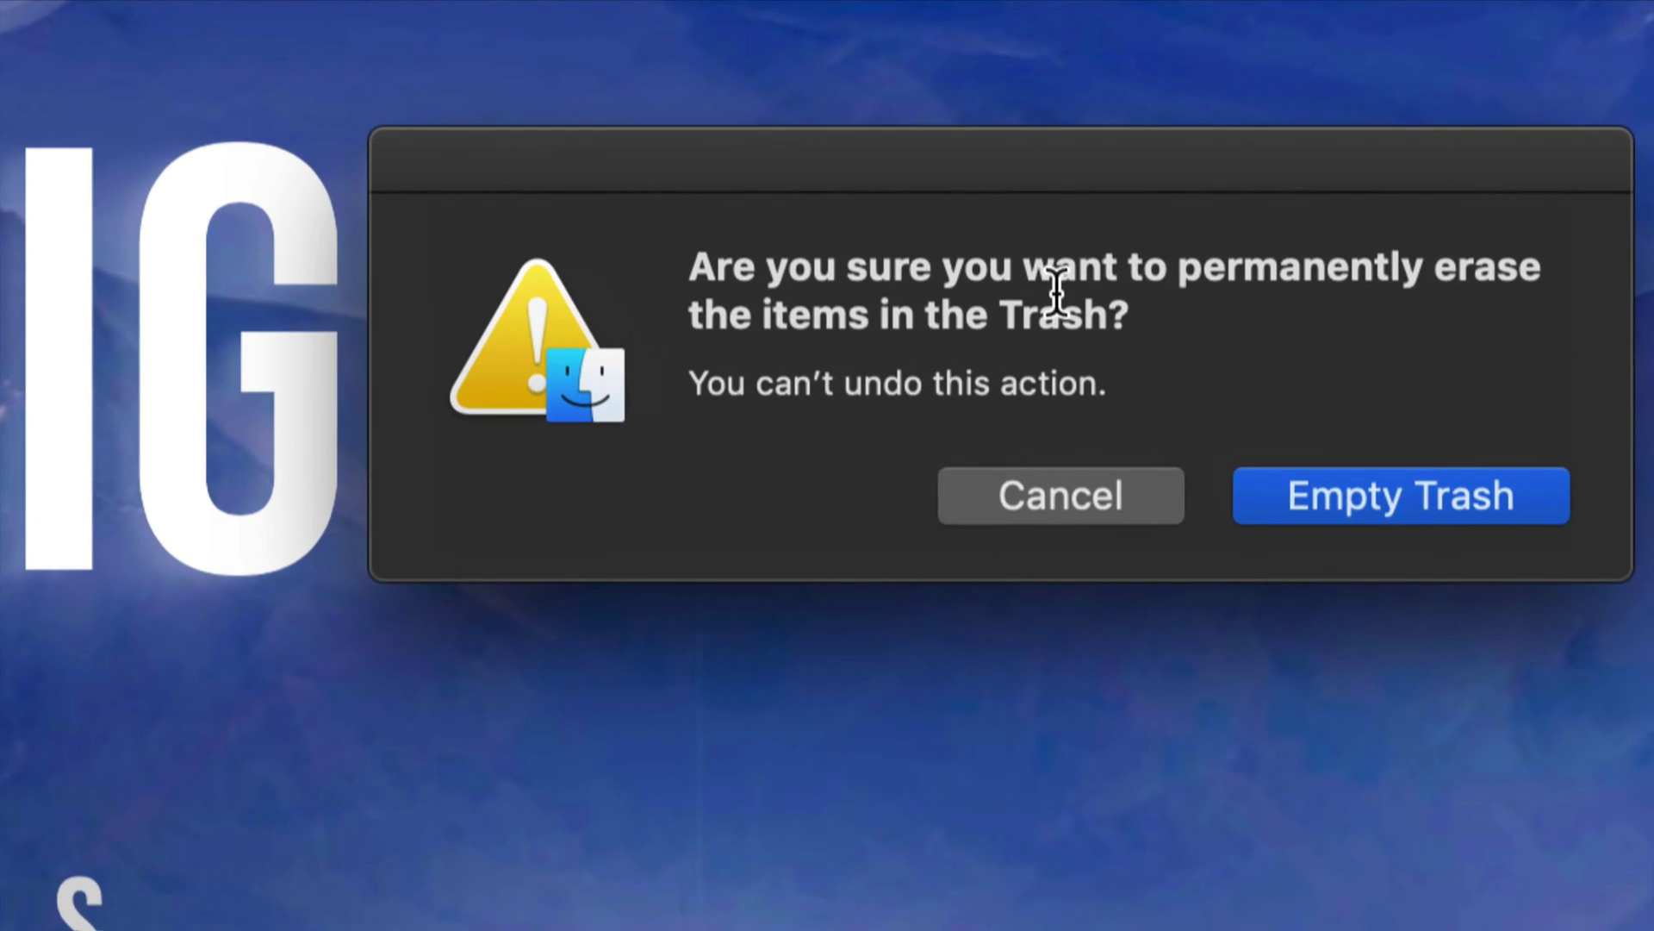
left_click_drag(1181, 164, 1098, 198)
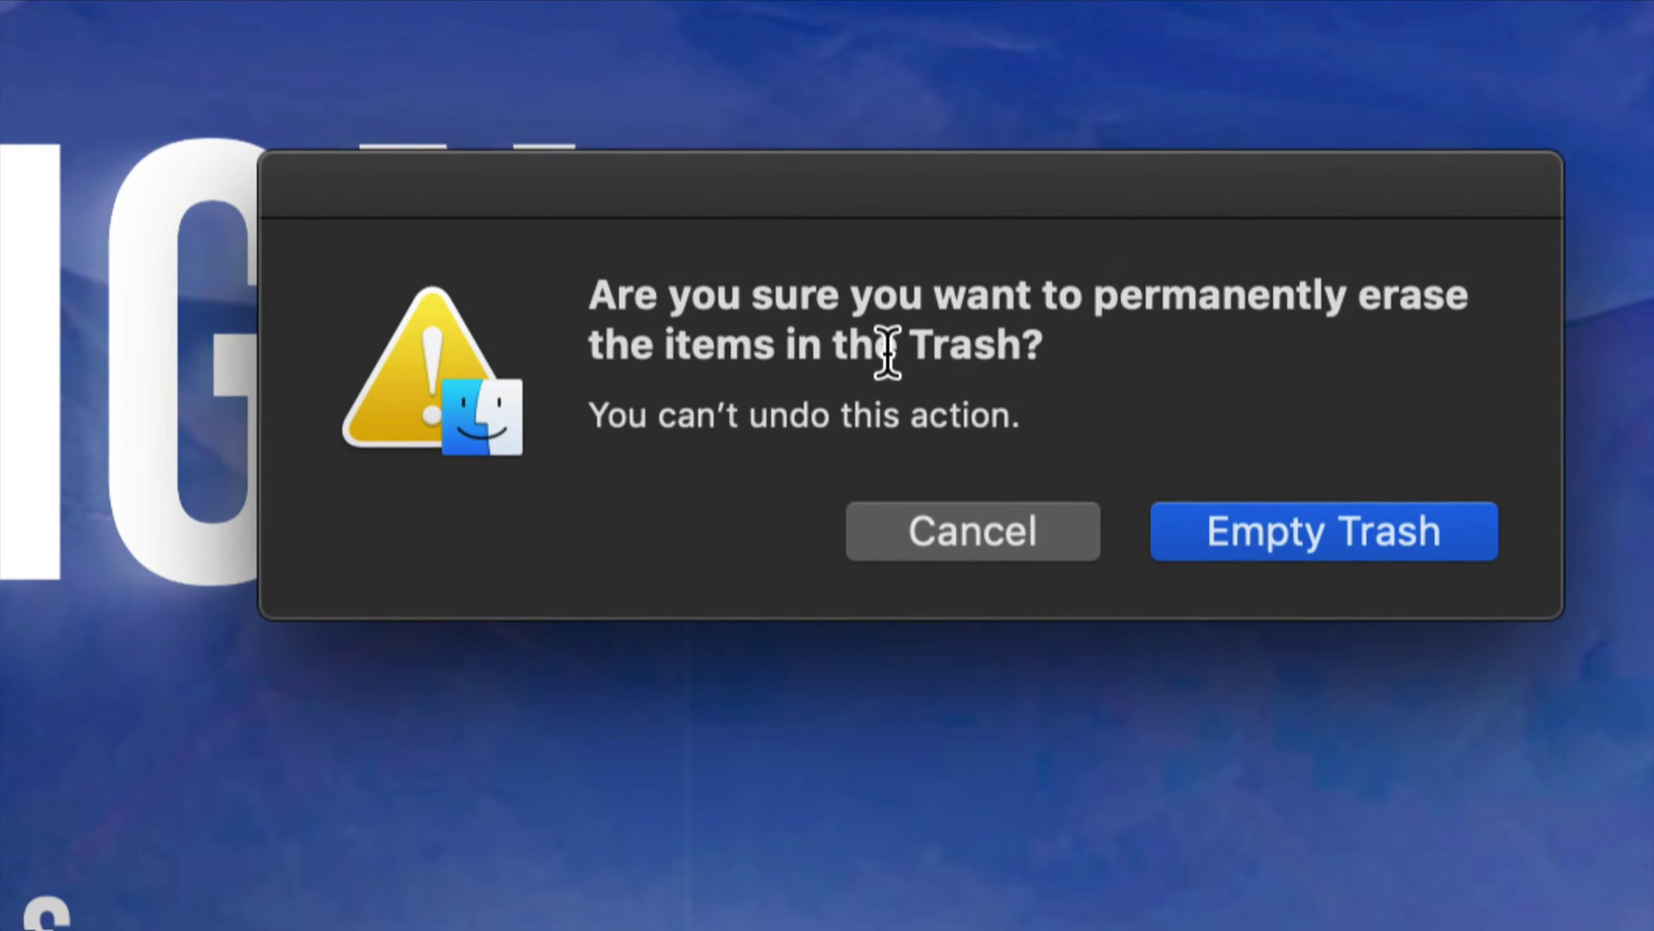
Confirm the erase, then move TECH&DESIGN2.jpg and TECH&DESIGN.pdf to the Trash together.
left_click(1320, 552)
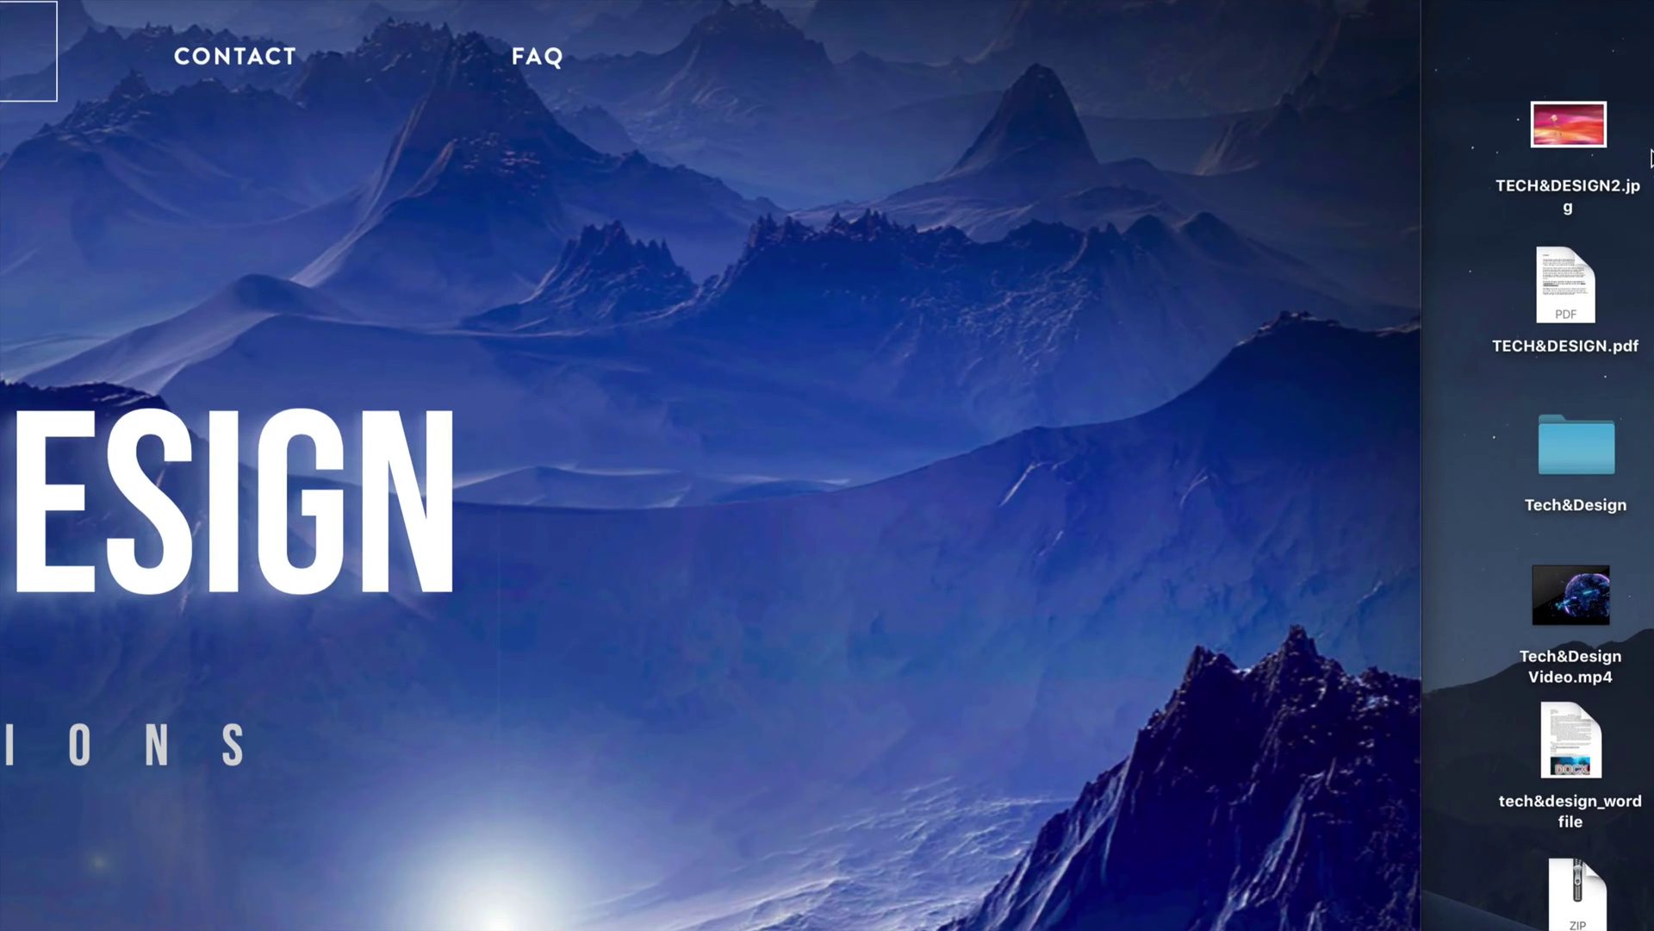
left_click_drag(1634, 116, 1501, 365)
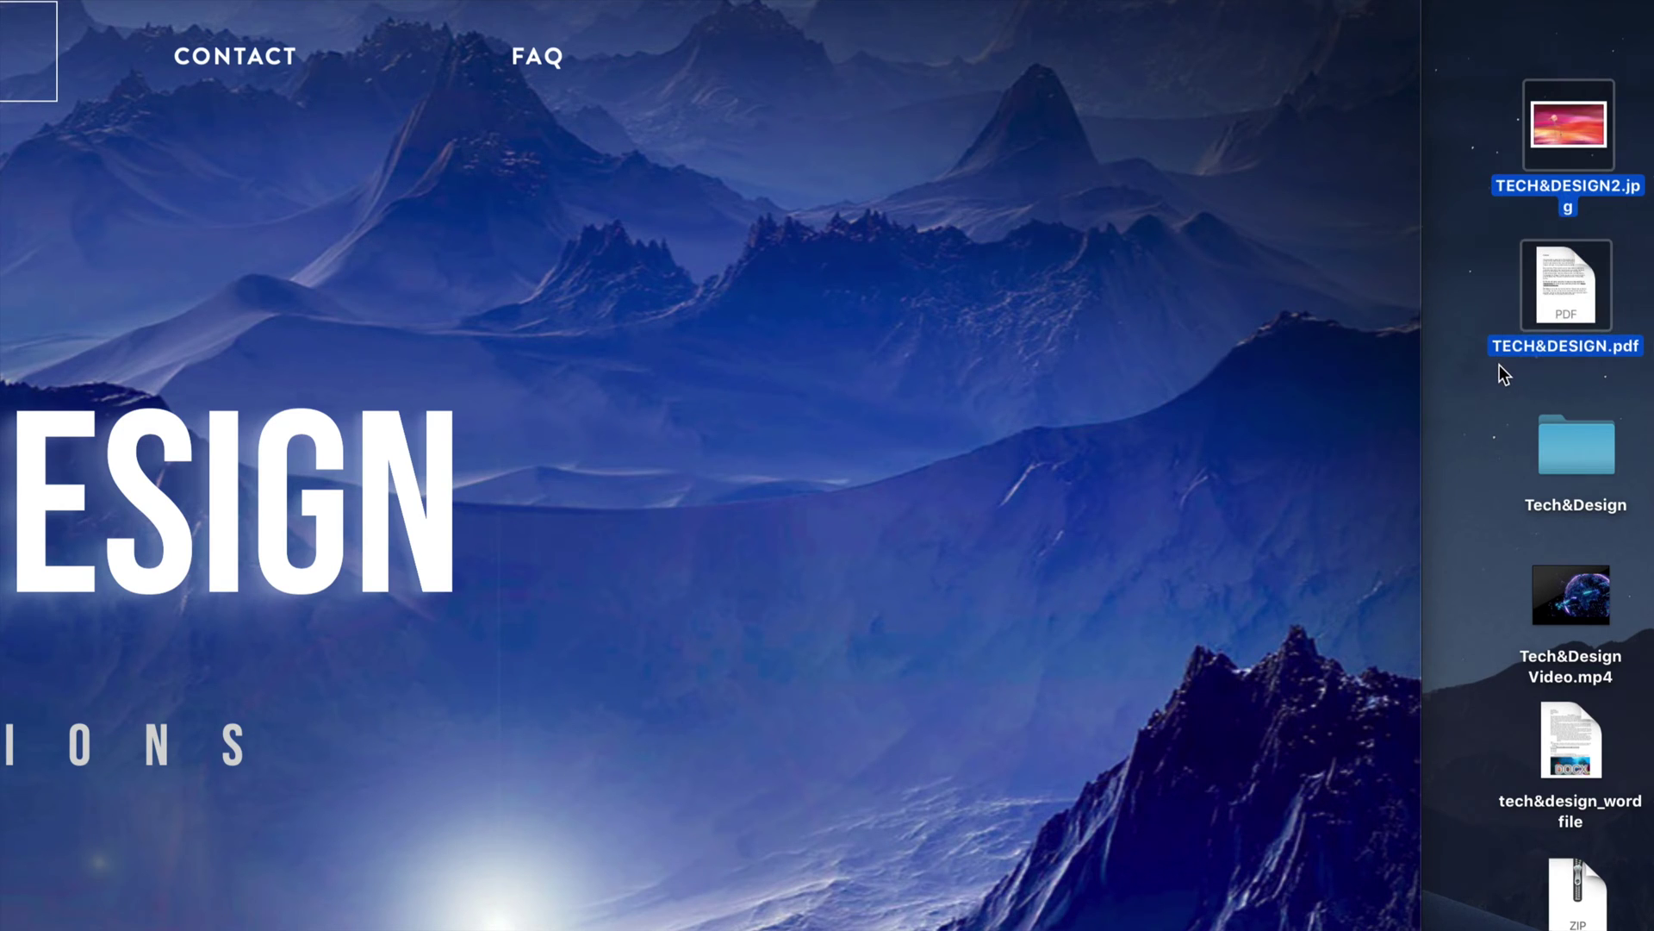
right_click(1535, 134)
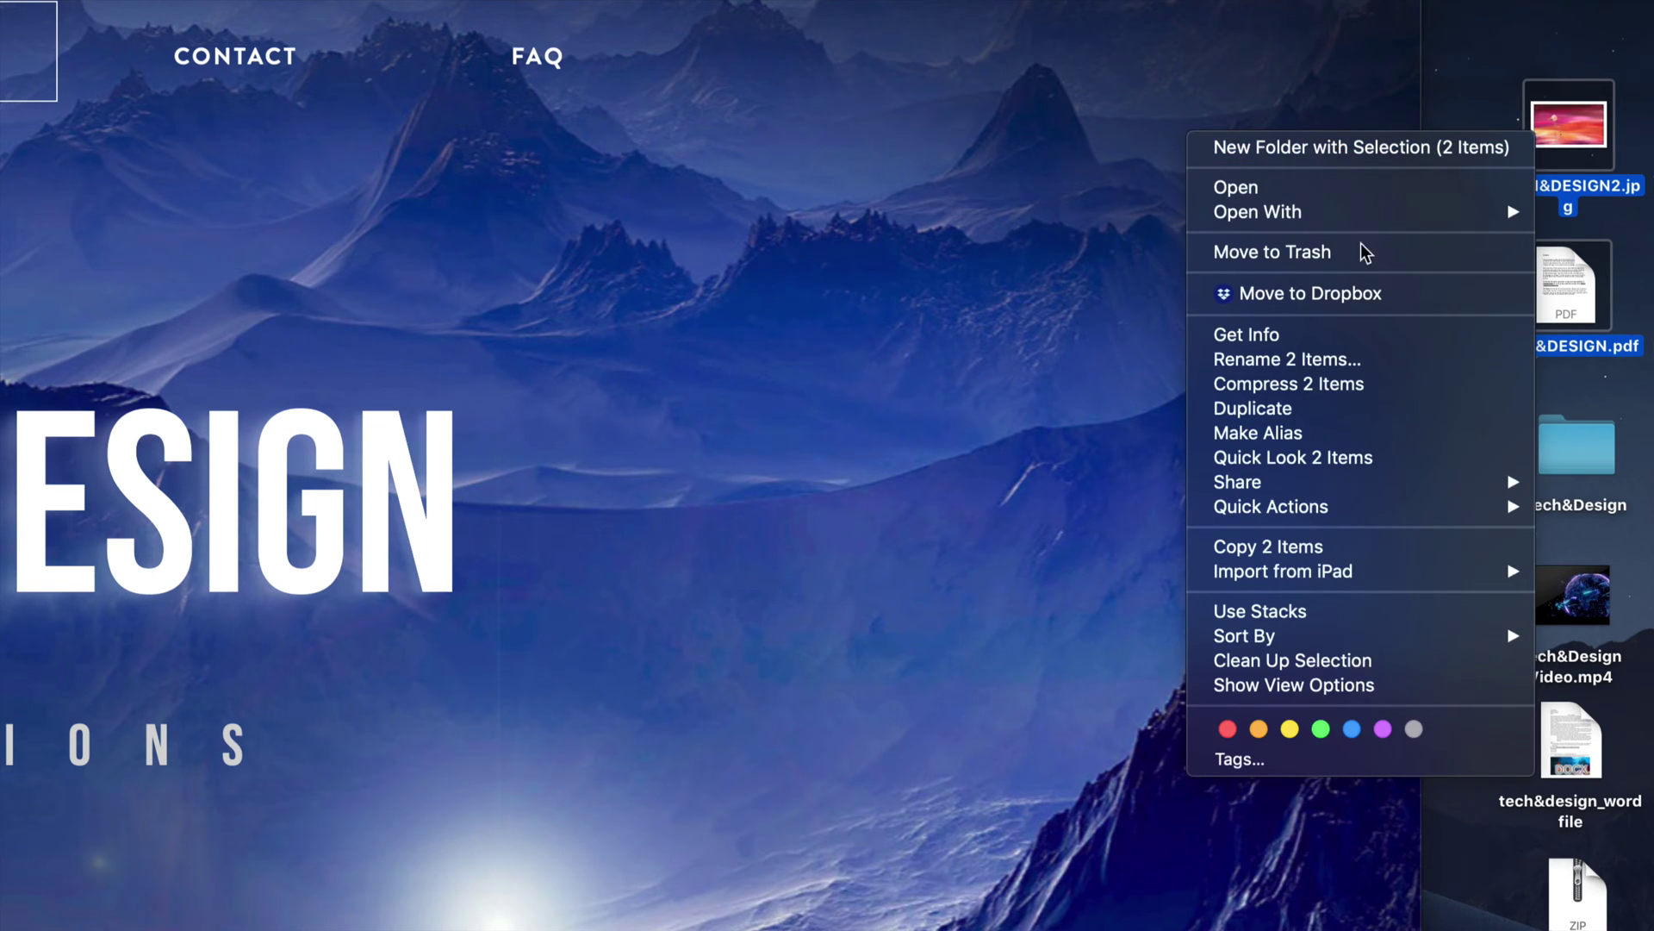
key("ctrl")
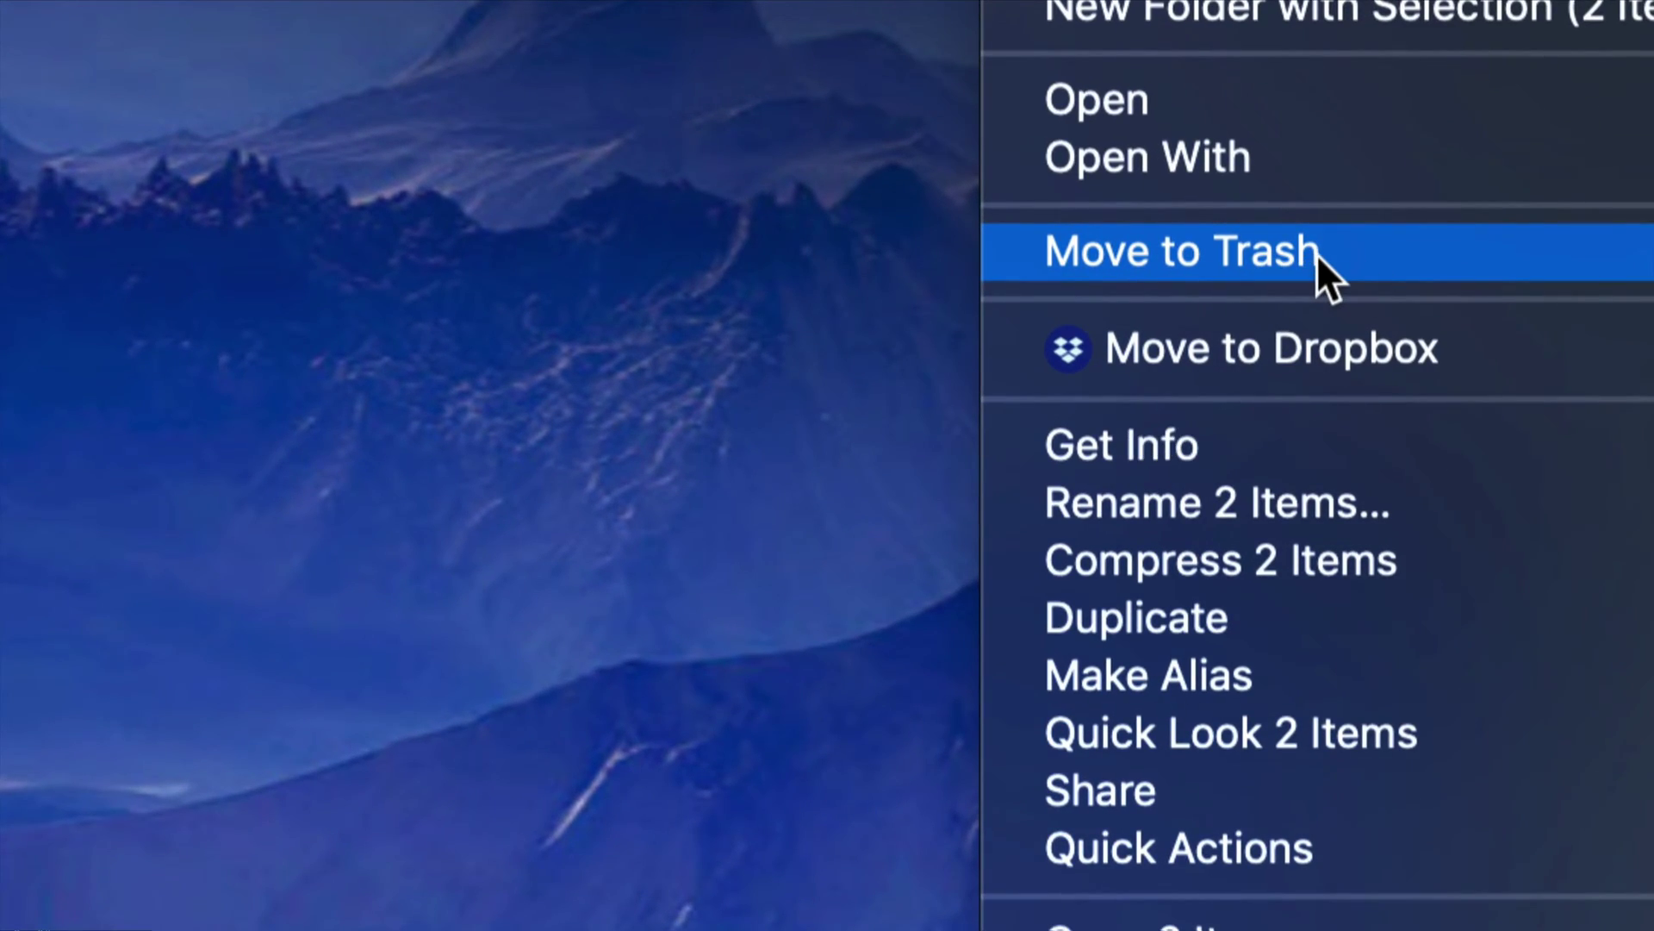
left_click(1317, 254)
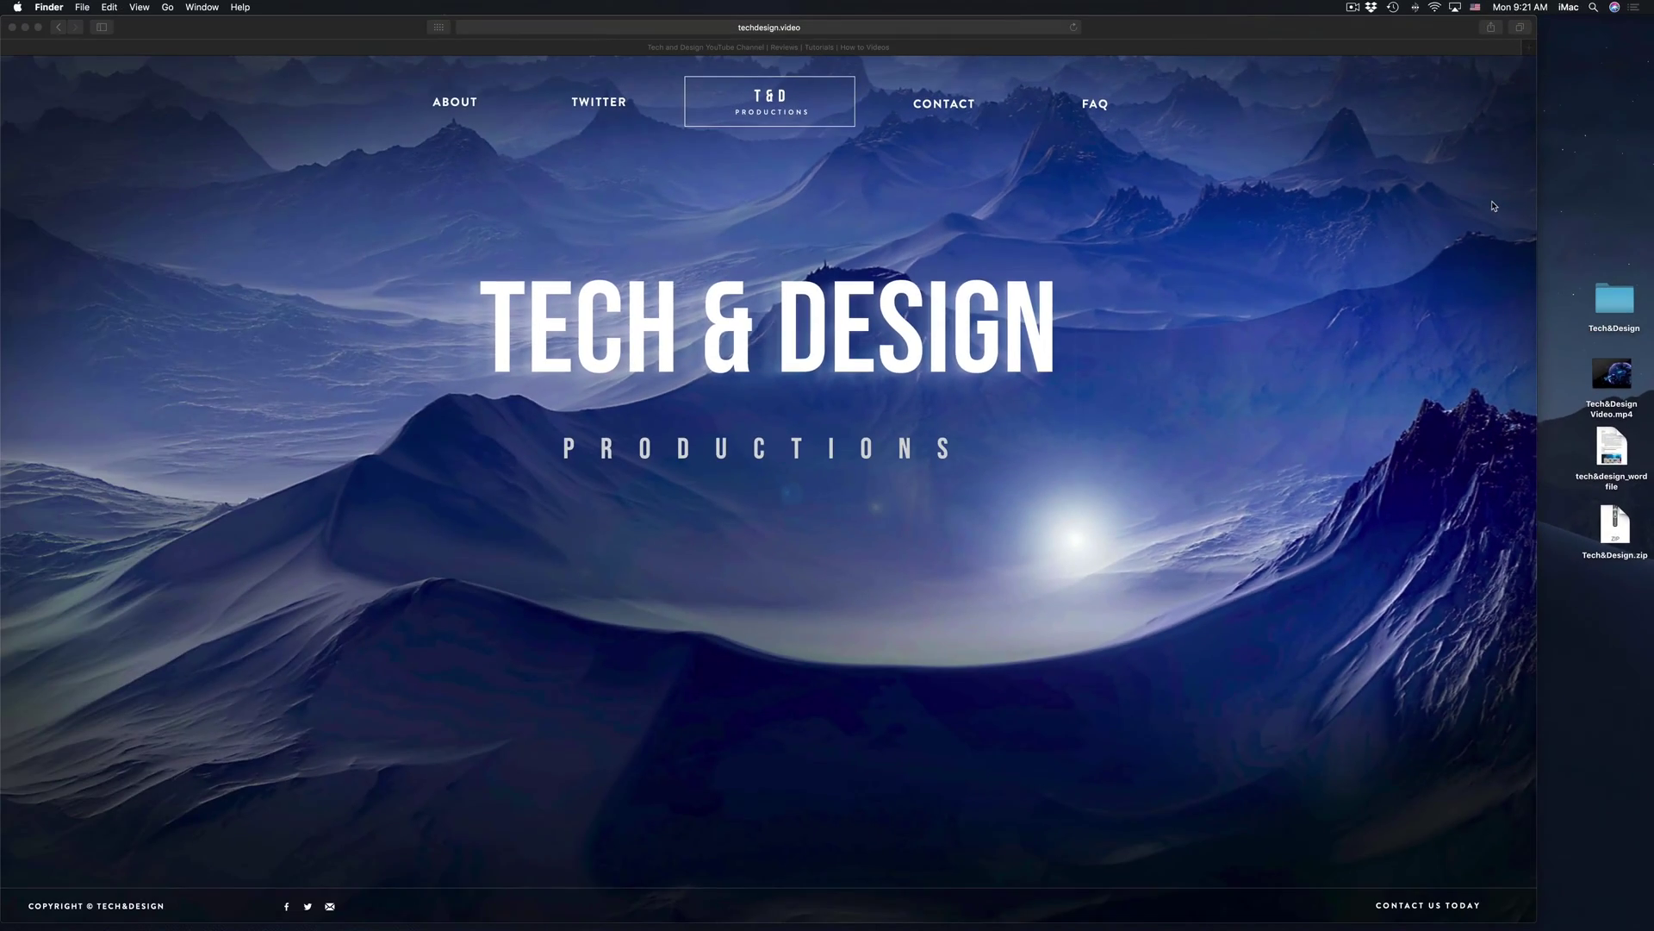
Empty the Trash again, confirm the erase, and move the Tech&Design folder to the top.
mouse_move(1469, 928)
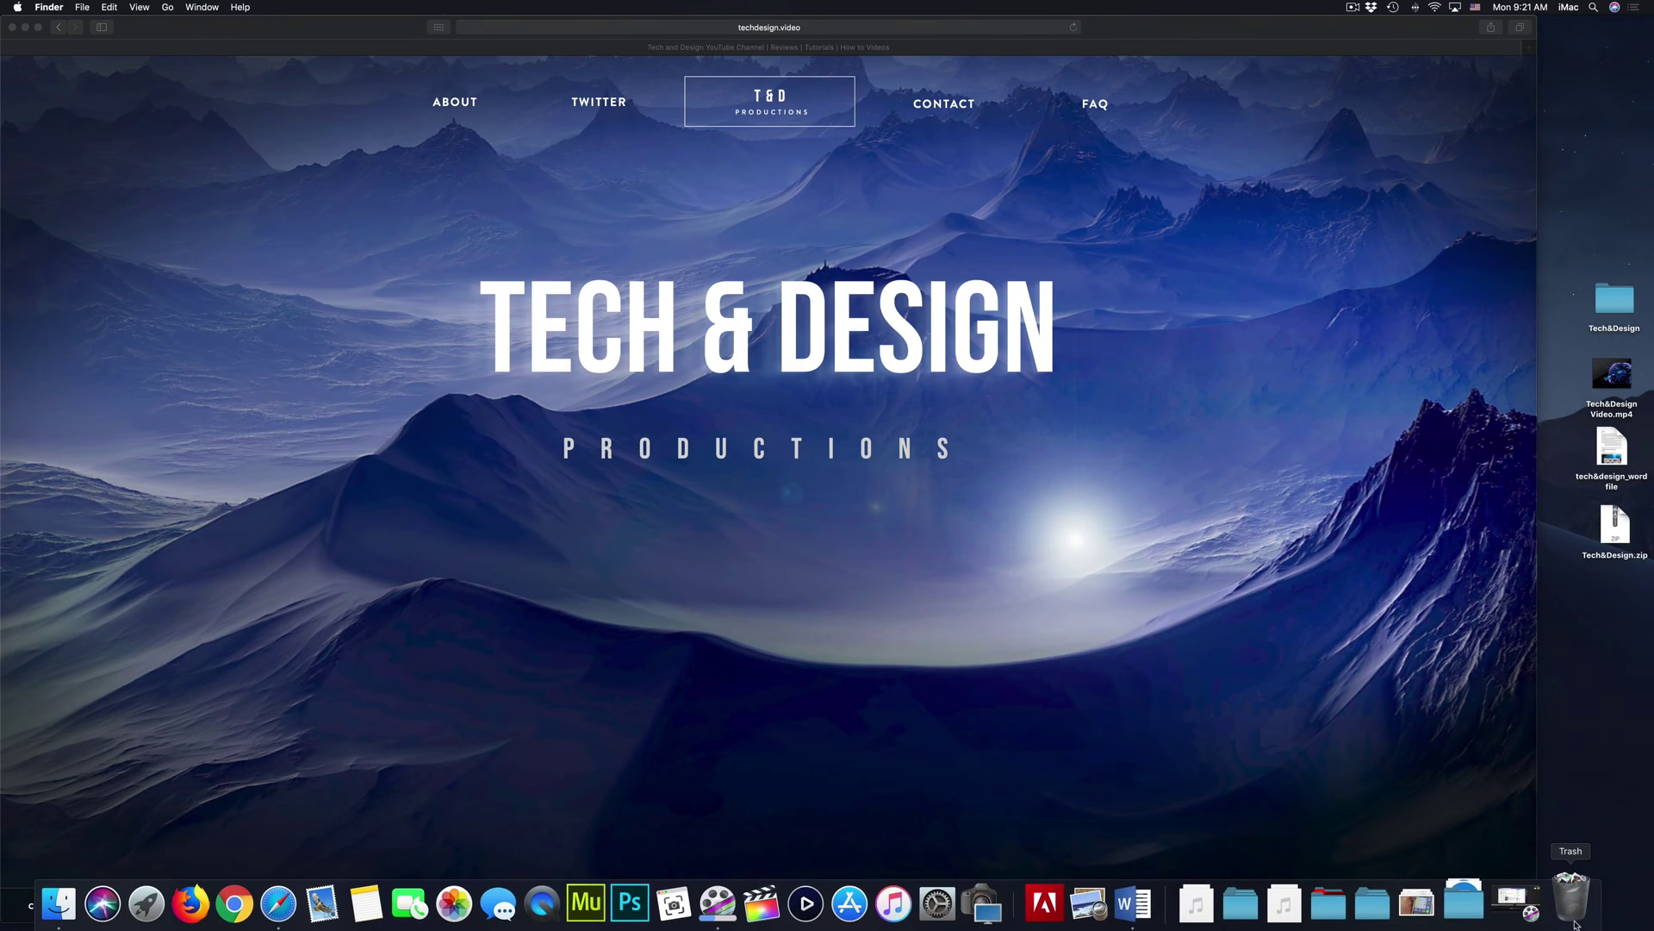
right_click(1581, 922)
left_click(1598, 848)
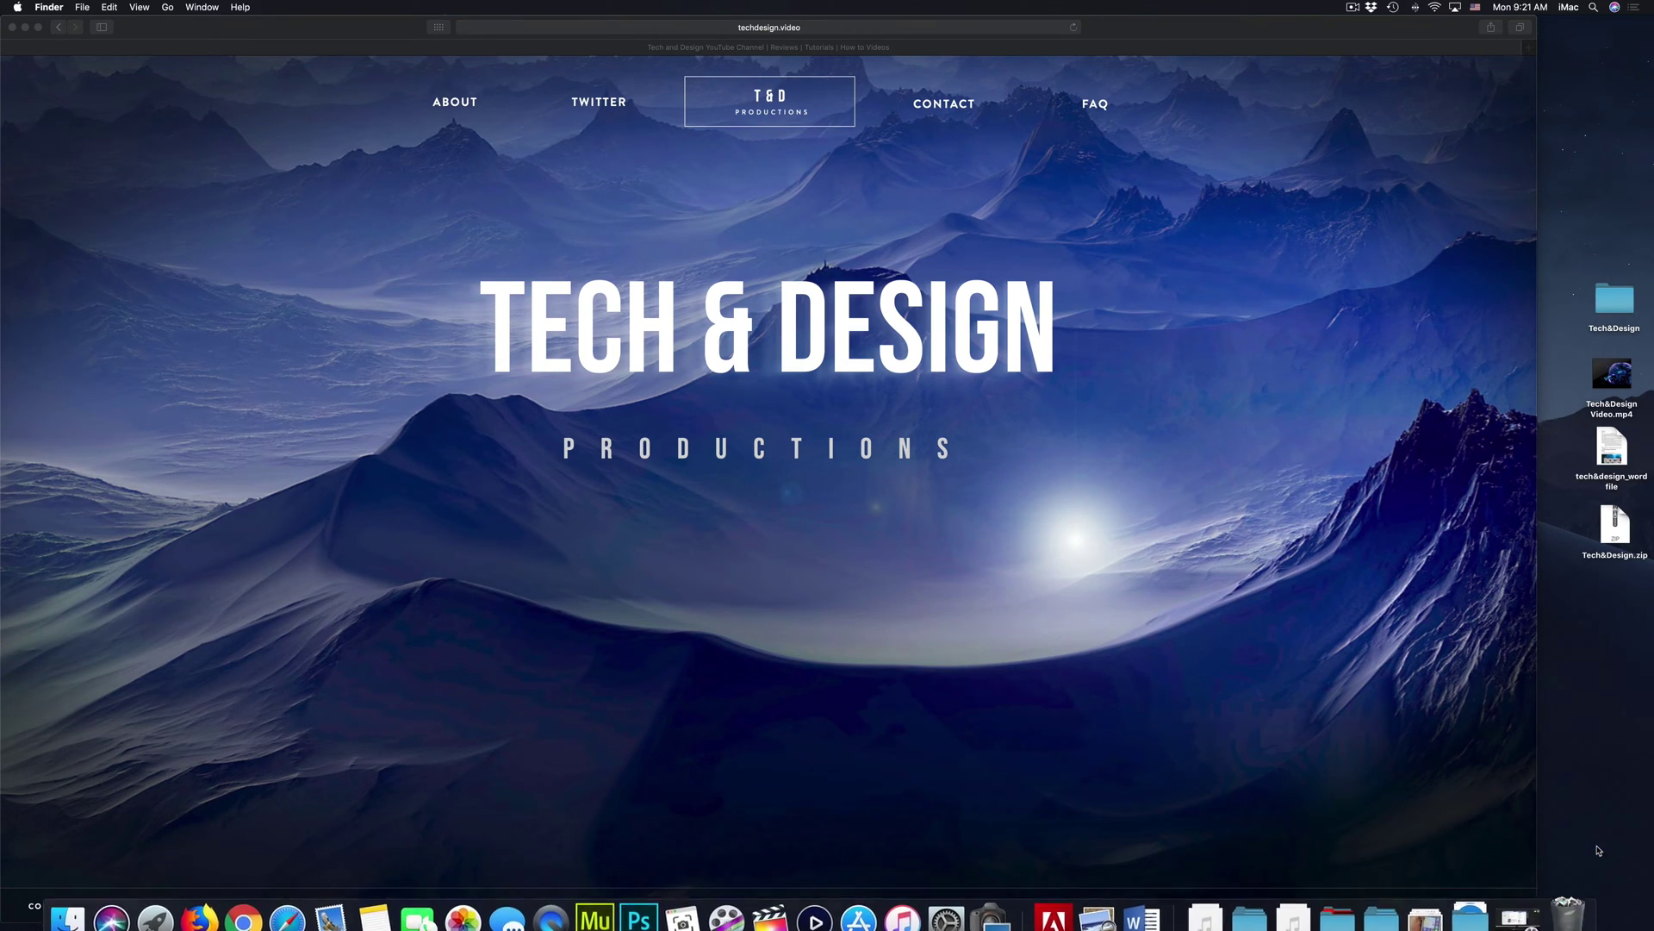
left_click(915, 299)
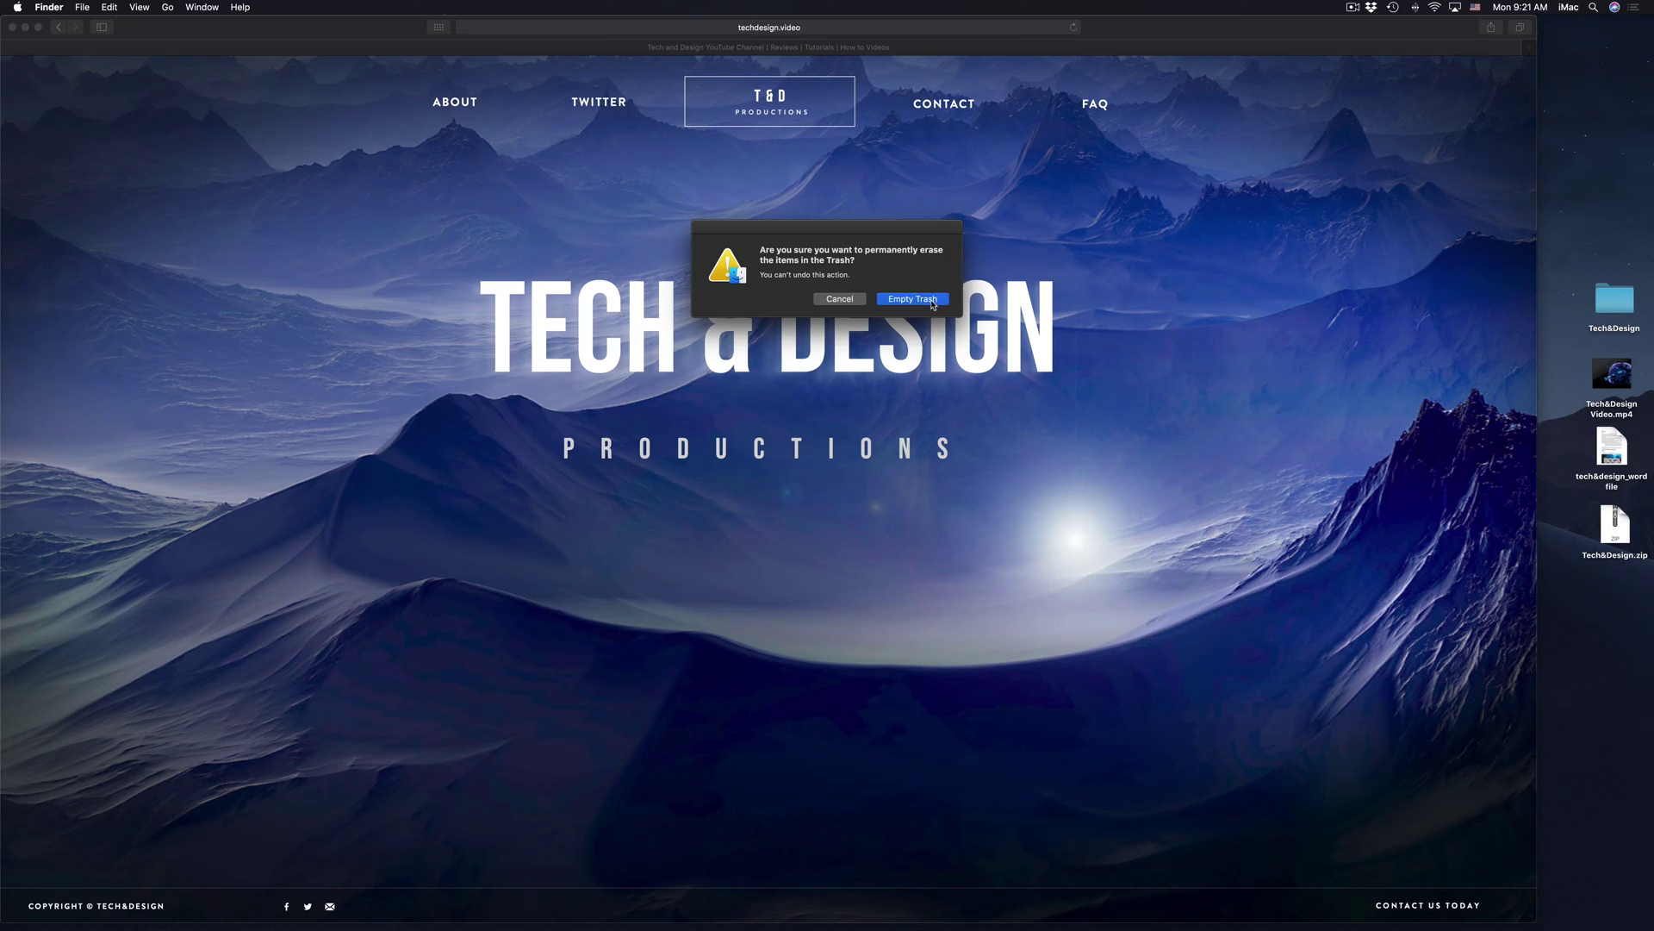
left_click(1637, 319)
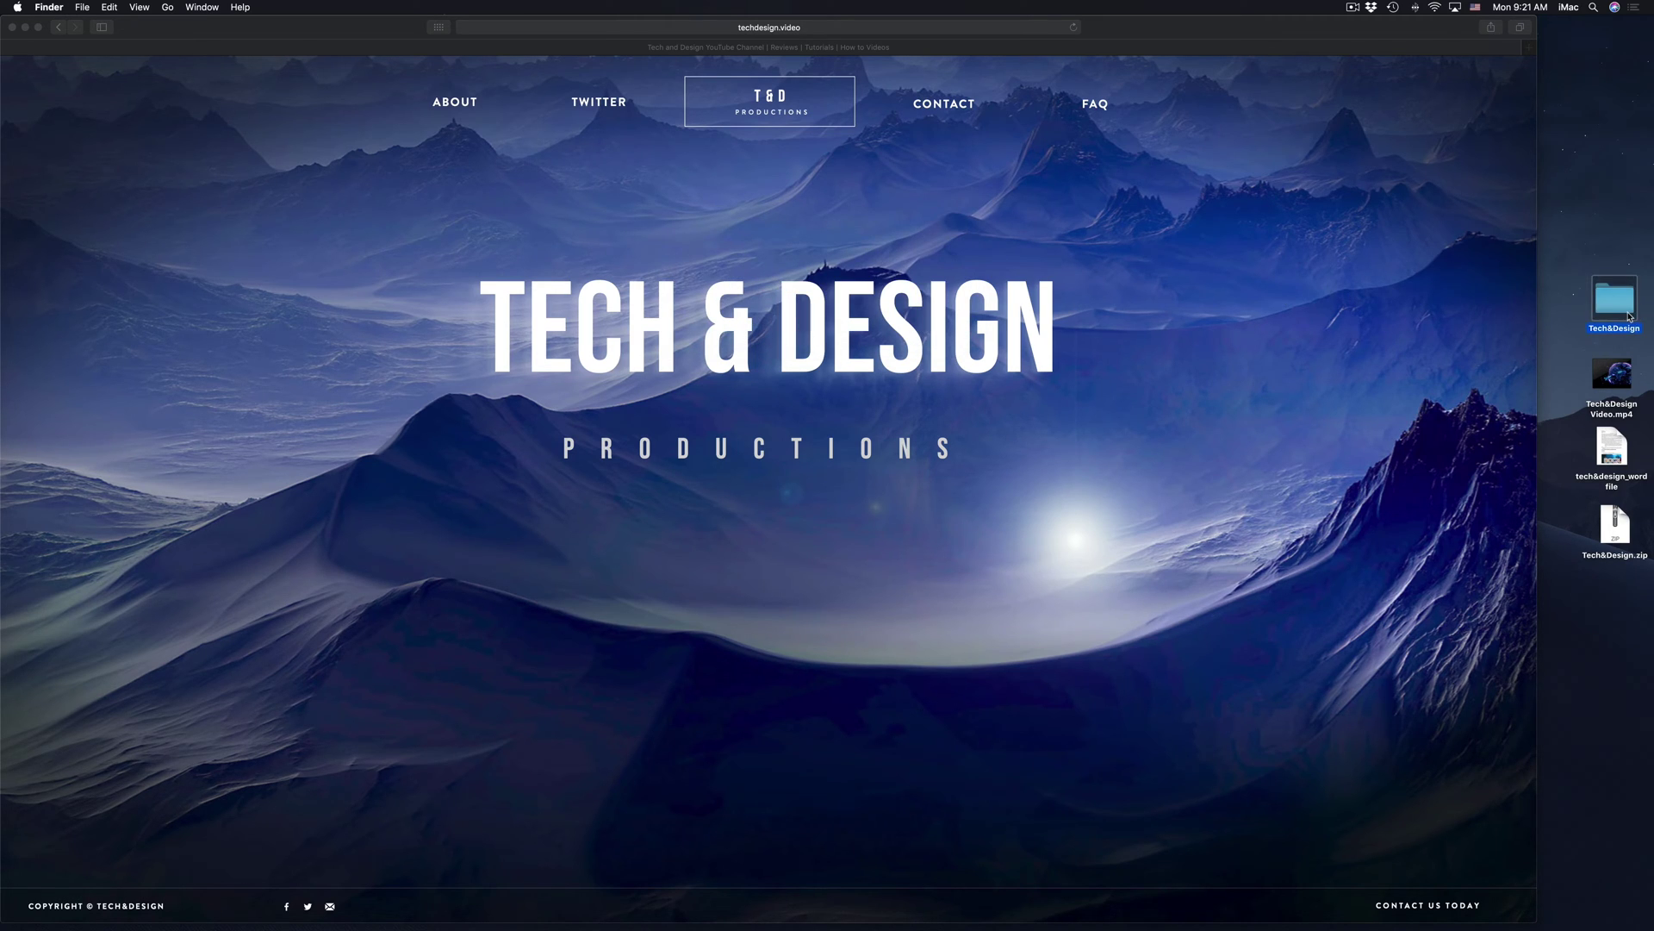
Rearrange the desktop with Tech&Design Video.mp4 under the Tech&Design folder.
left_click_drag(1622, 387, 1602, 229)
left_click_drag(1598, 146, 1606, 108)
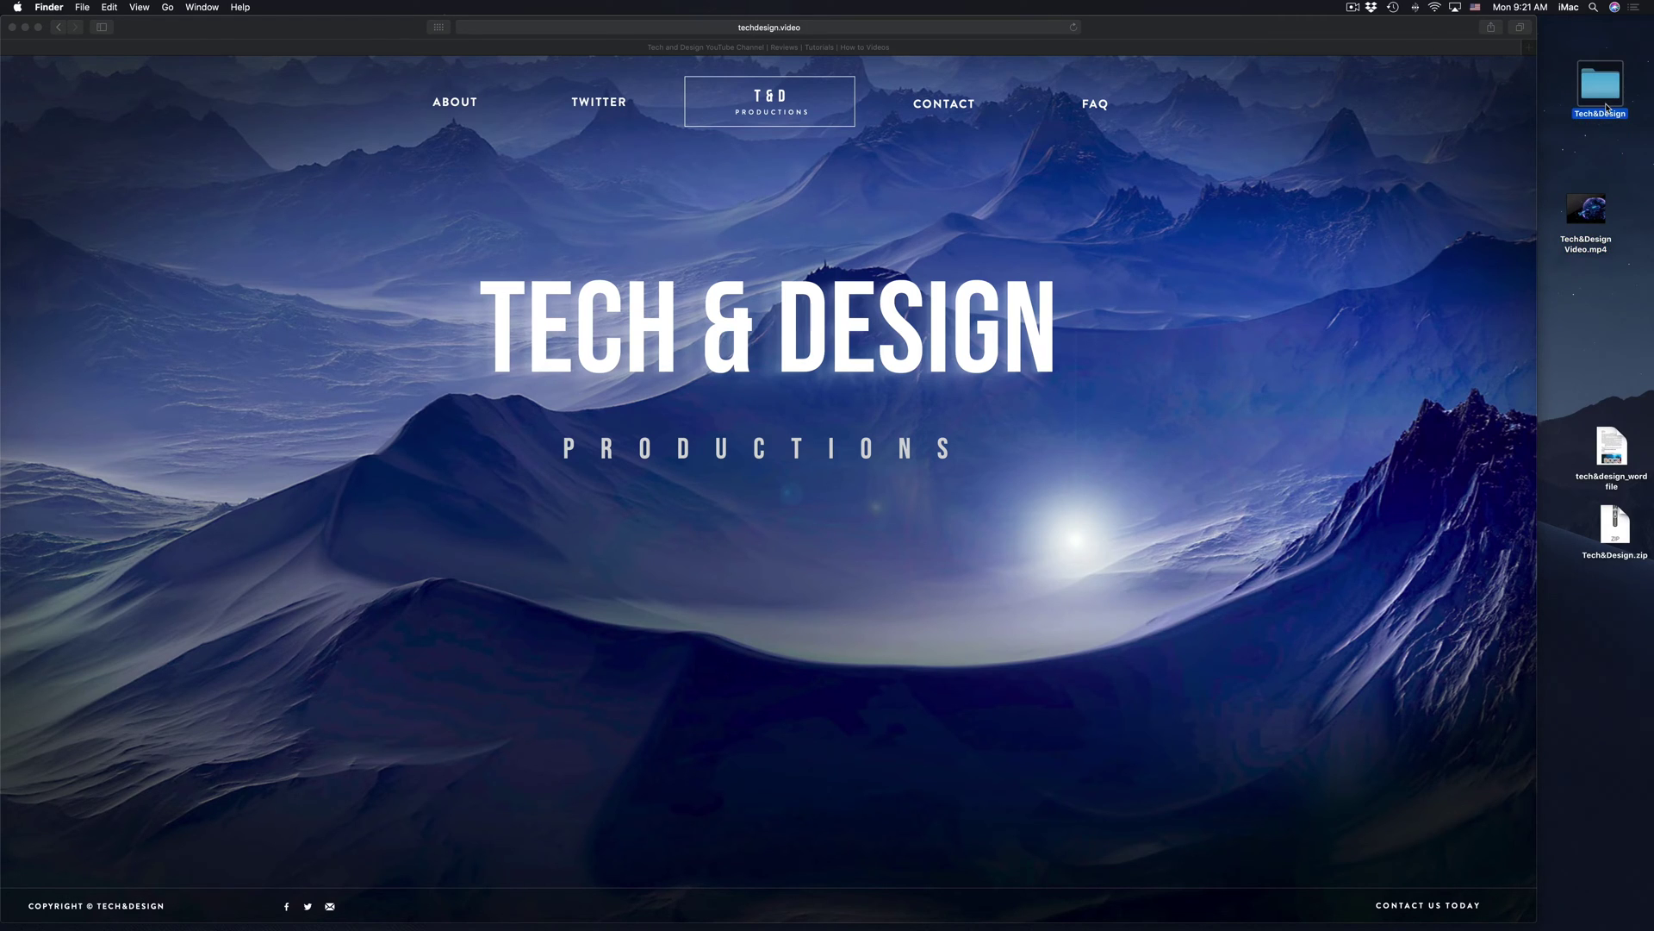
left_click(1641, 89)
Drag the Tech&Design folder and Tech&Design Video.mp4 into the Trash.
left_click_drag(1605, 88, 1576, 907)
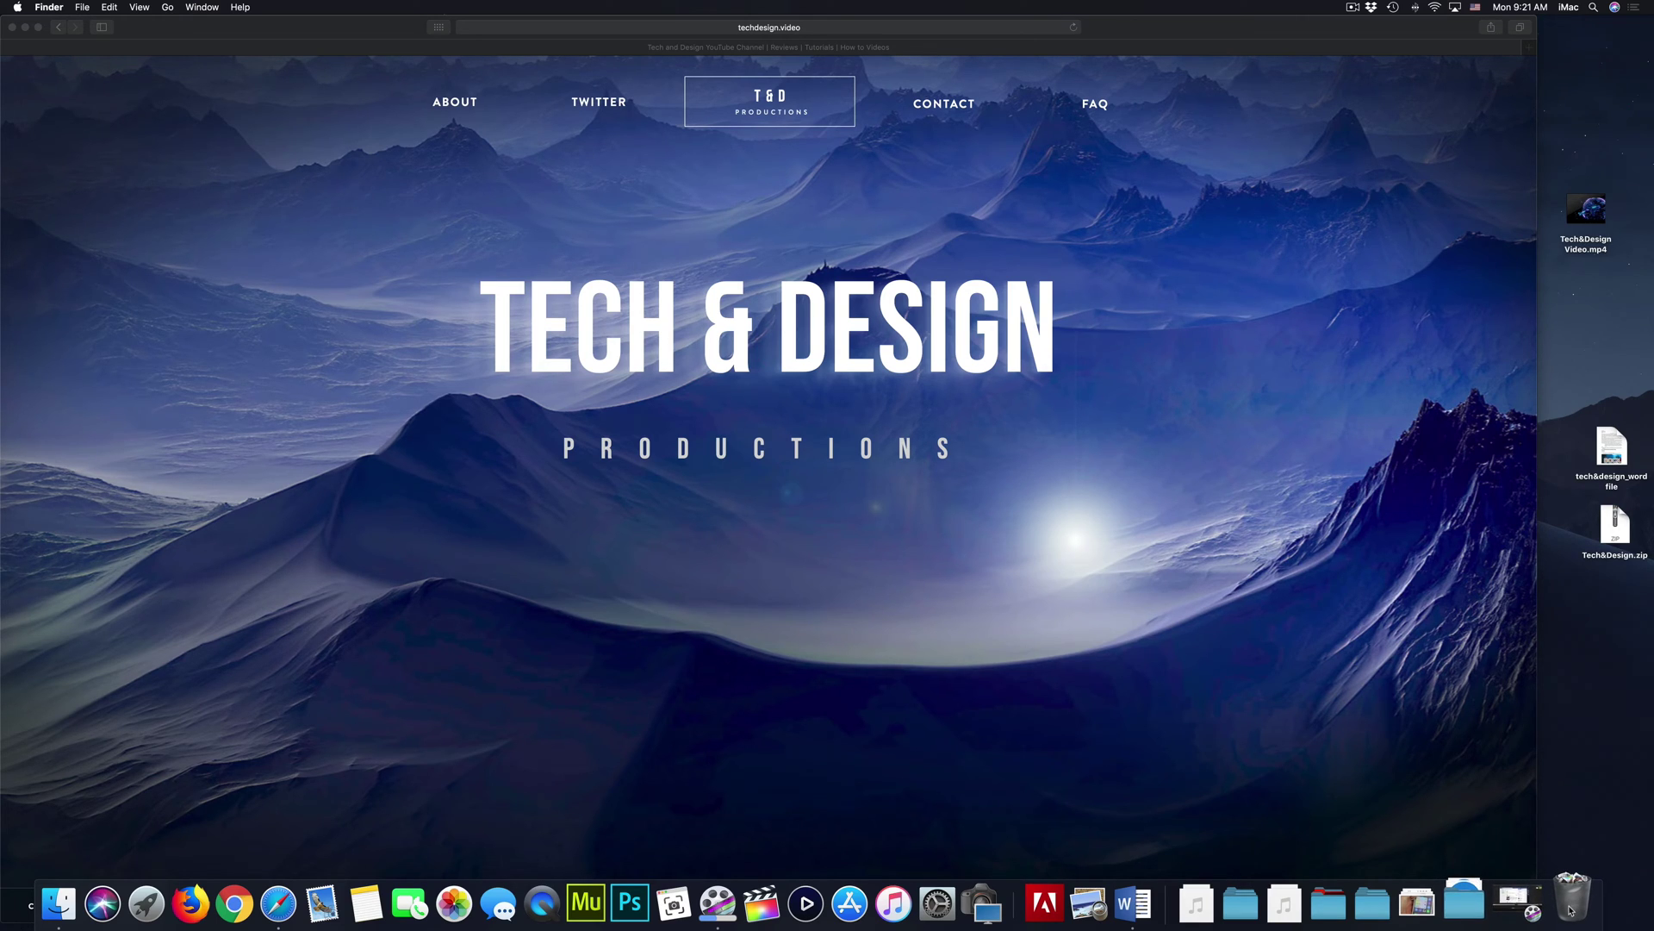
left_click(1585, 208)
left_click_drag(1567, 923, 1577, 902)
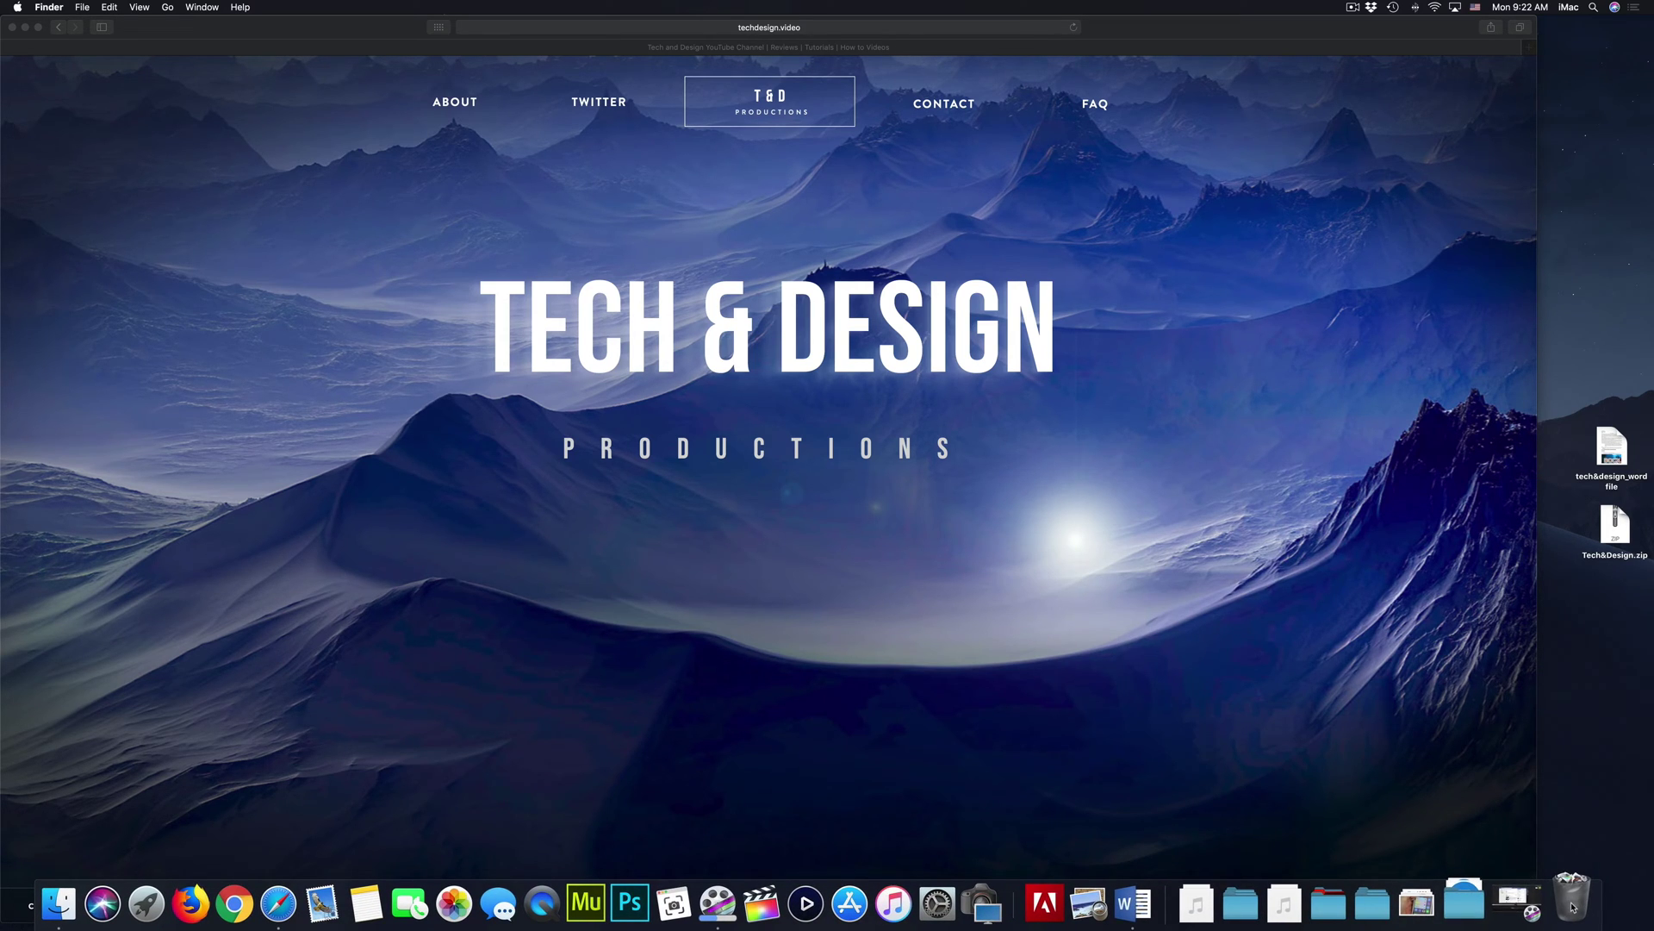
Open the Trash window and reposition it on screen.
left_click(1573, 905)
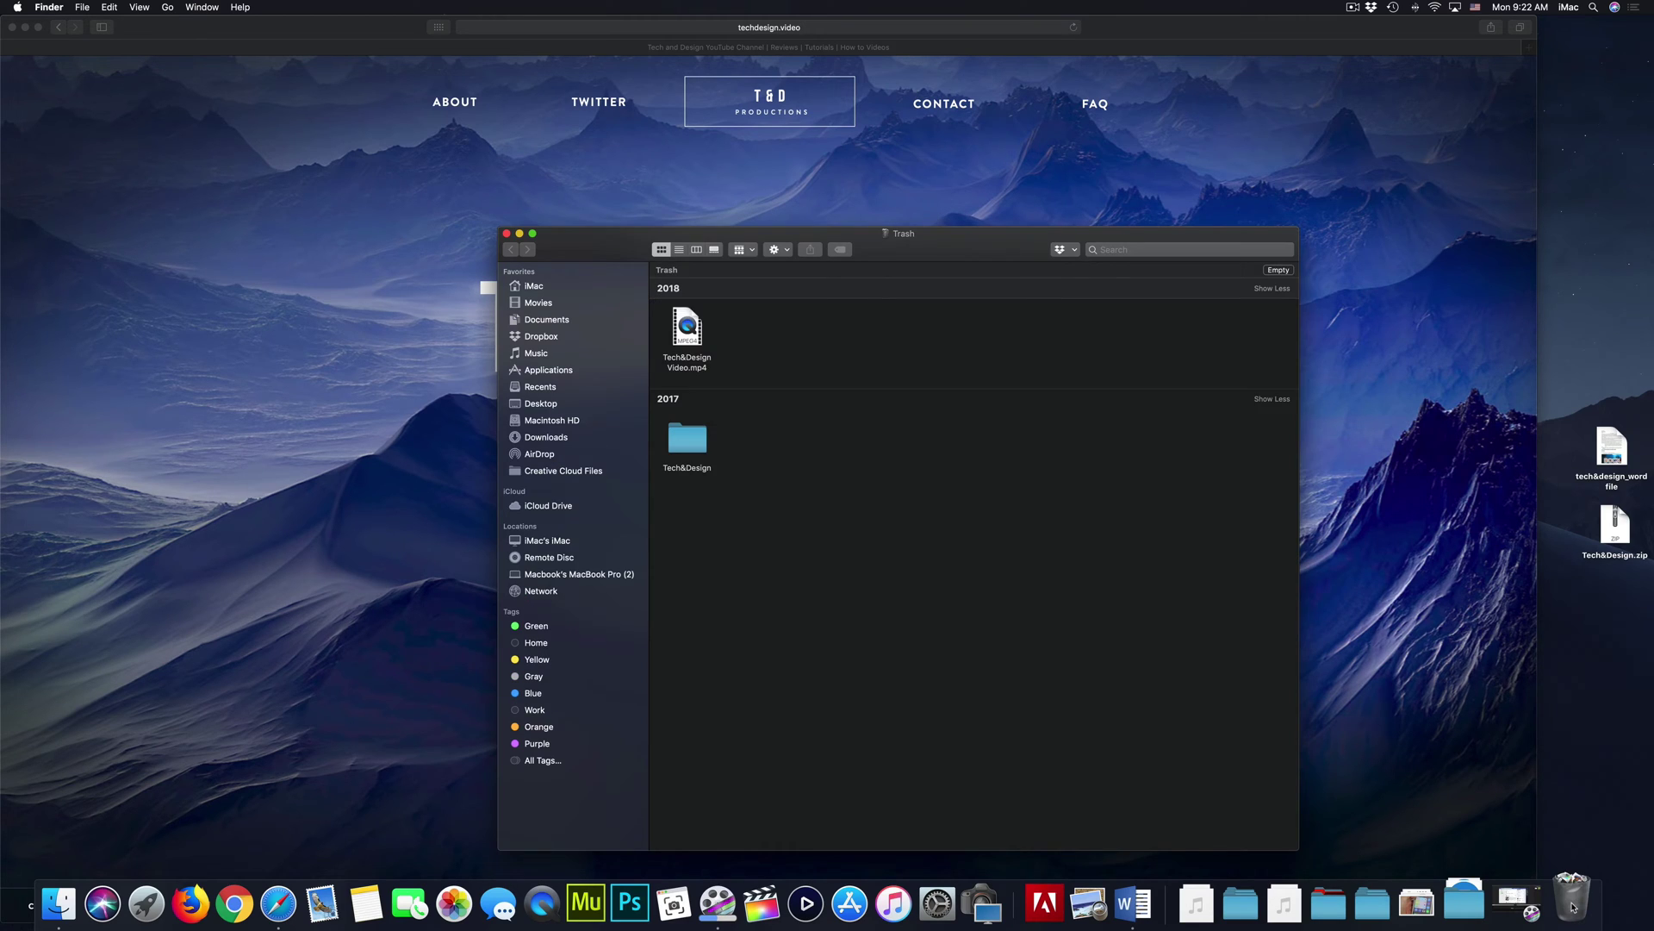
left_click_drag(906, 247, 1084, 203)
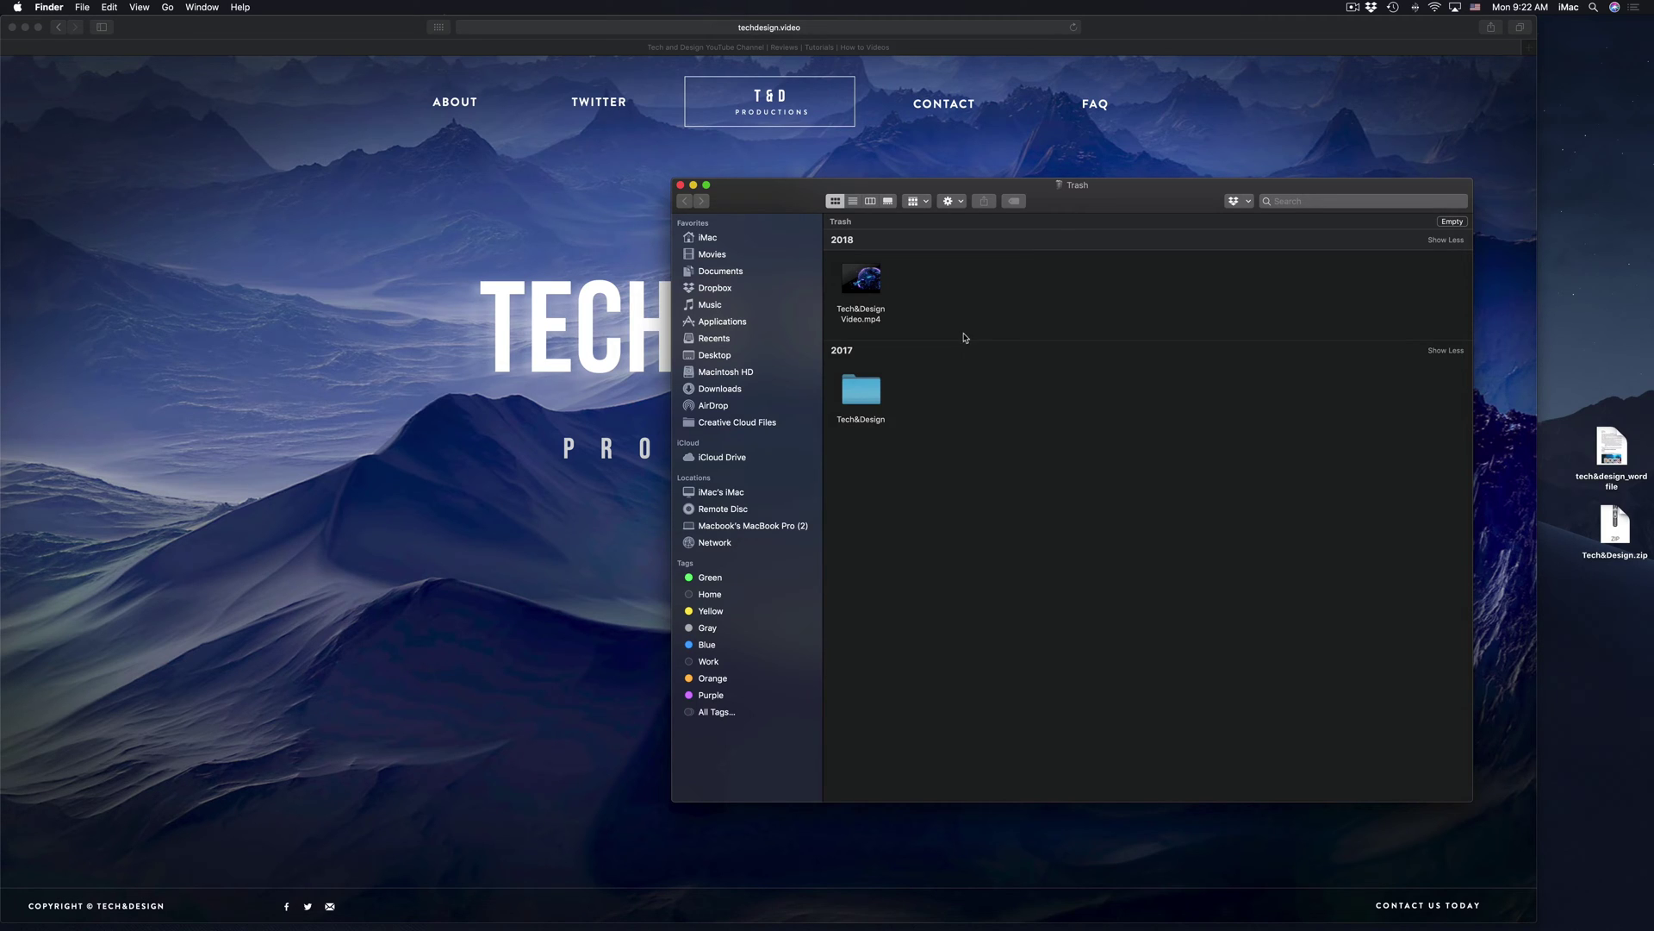
left_click_drag(1111, 198, 1051, 250)
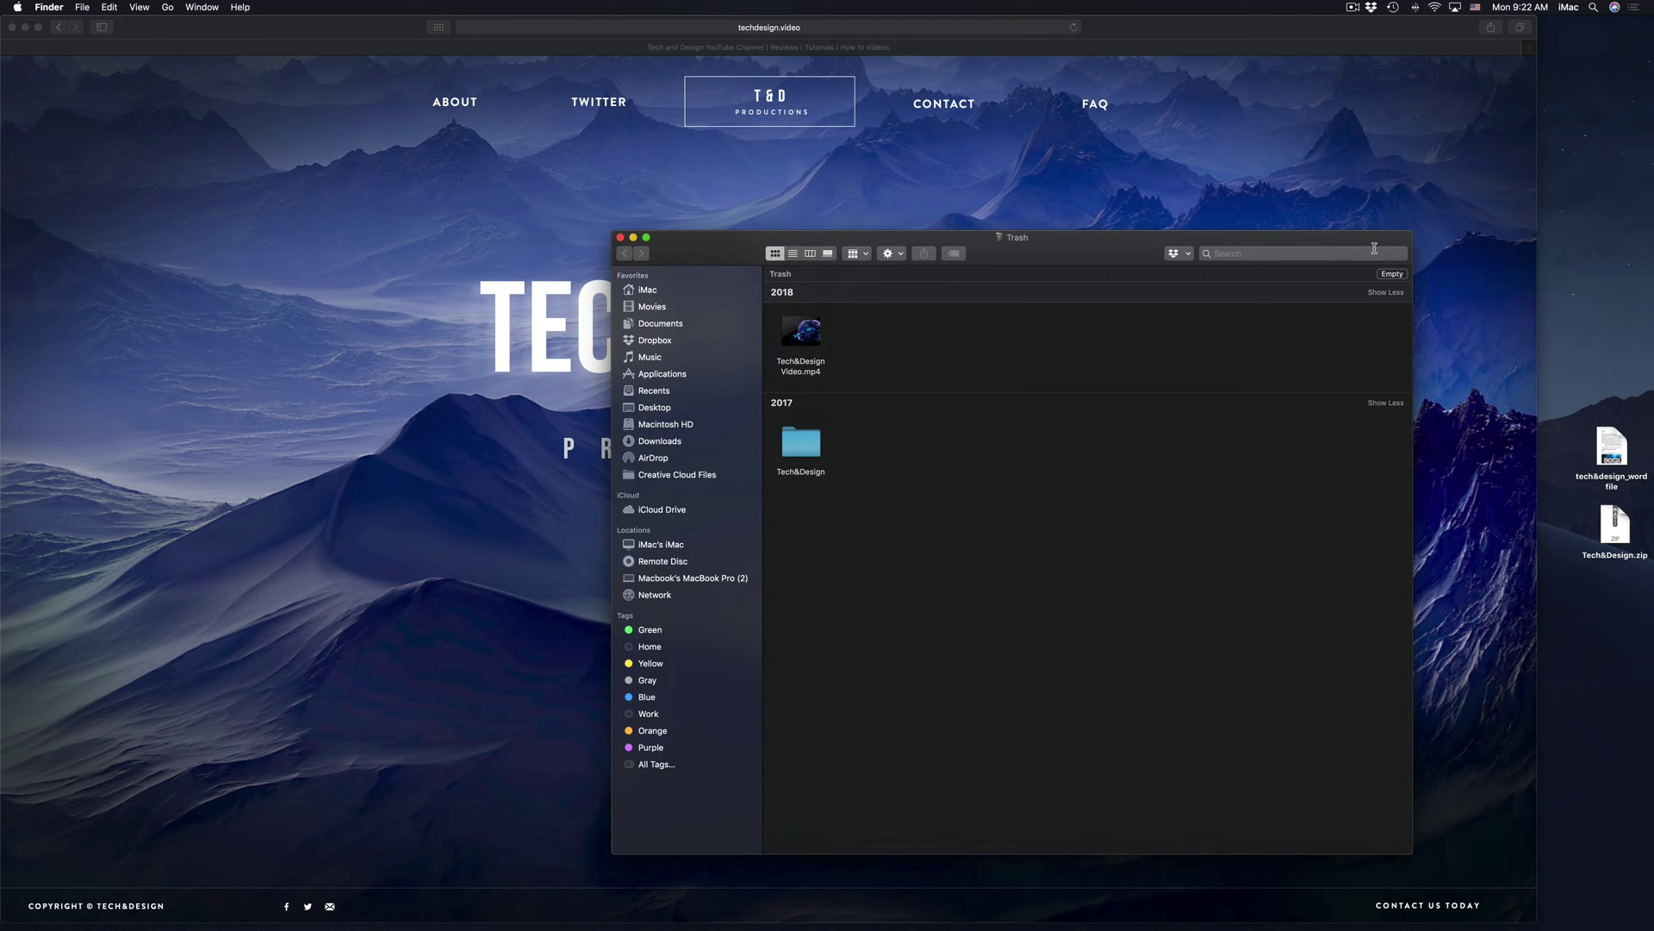
left_click_drag(1369, 241, 1364, 238)
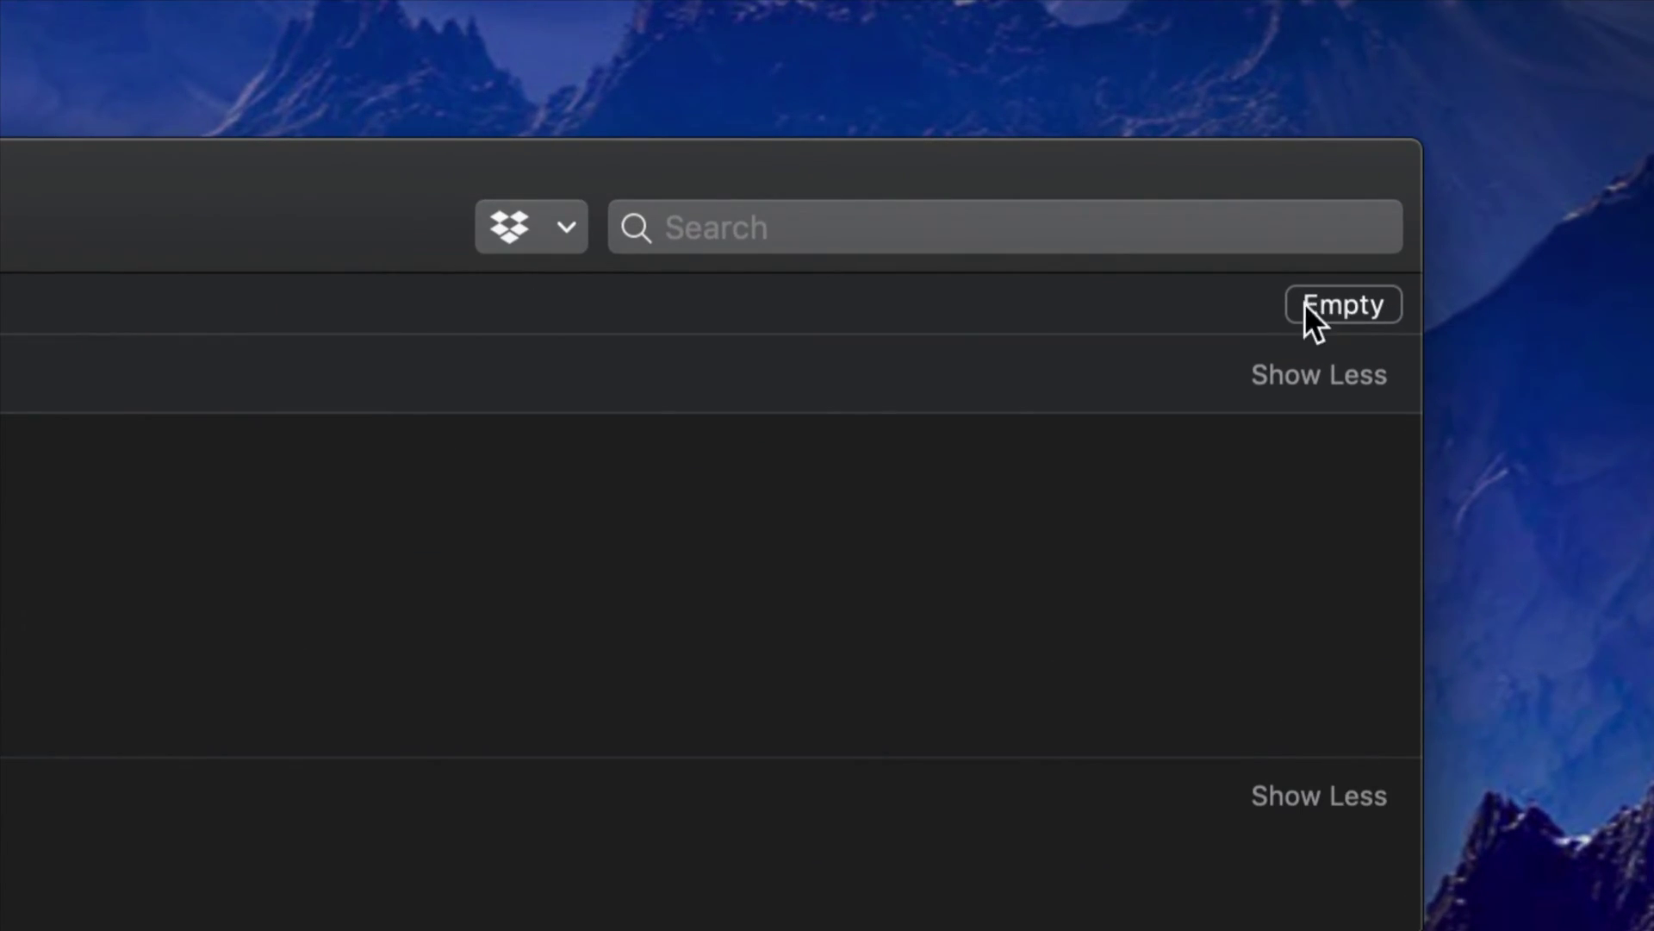
Empty the Trash, moving the confirmation prompt aside, and confirm the permanent erase.
left_click(1336, 306)
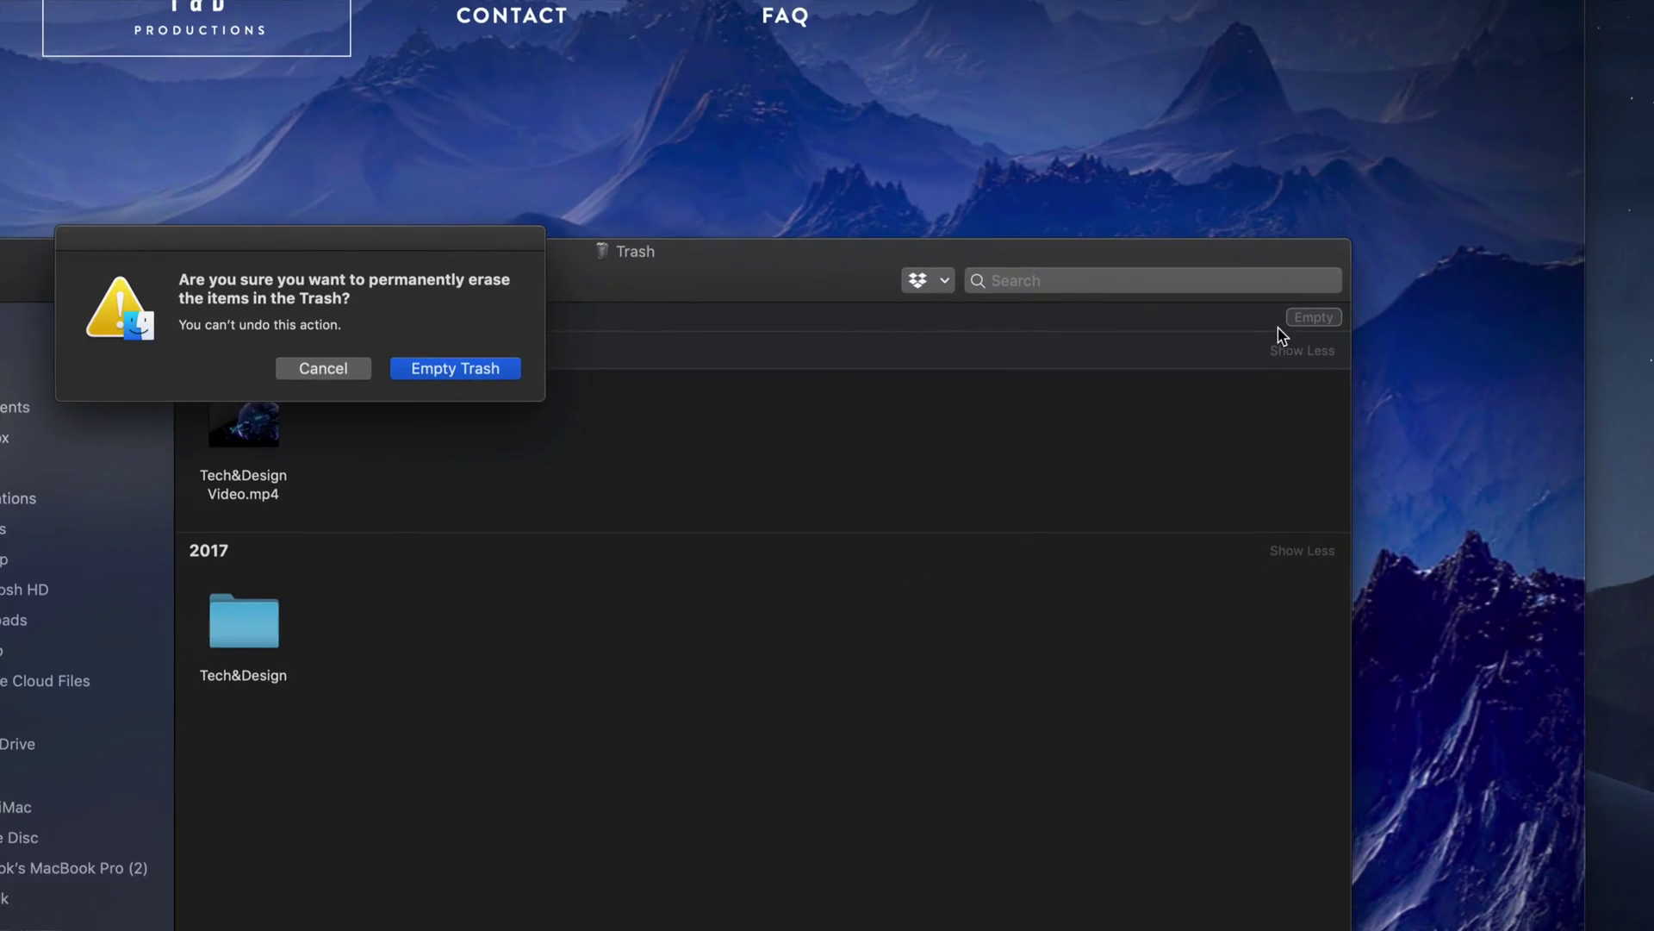
left_click_drag(0, 214, 297, 234)
left_click_drag(640, 270, 689, 273)
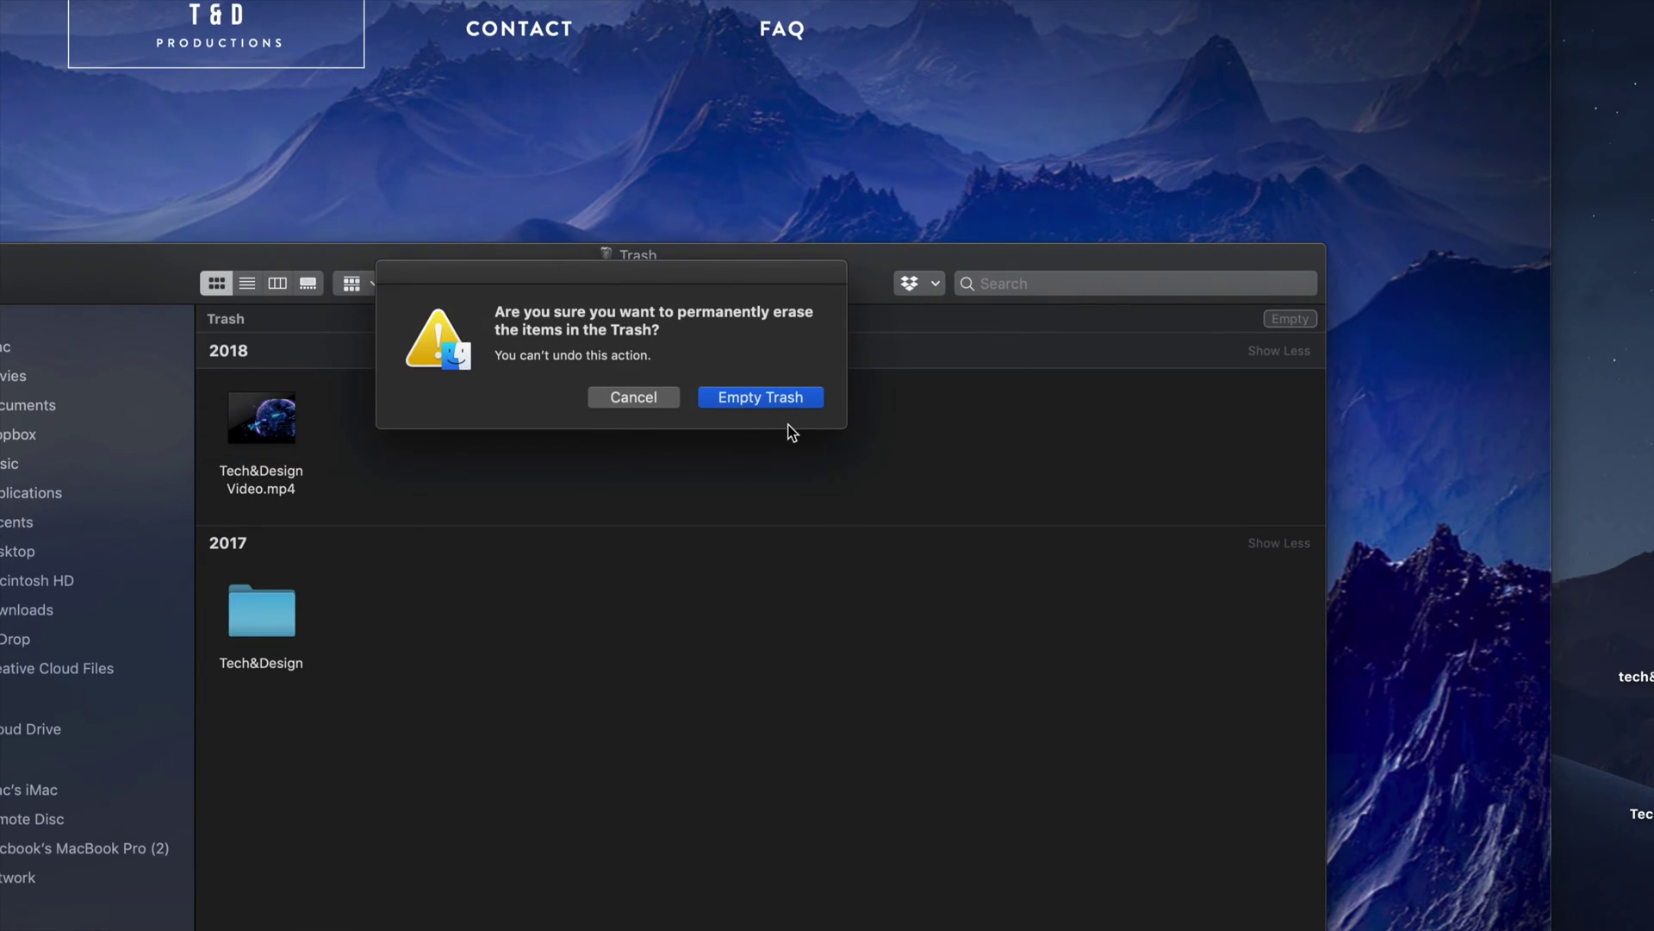
left_click(785, 405)
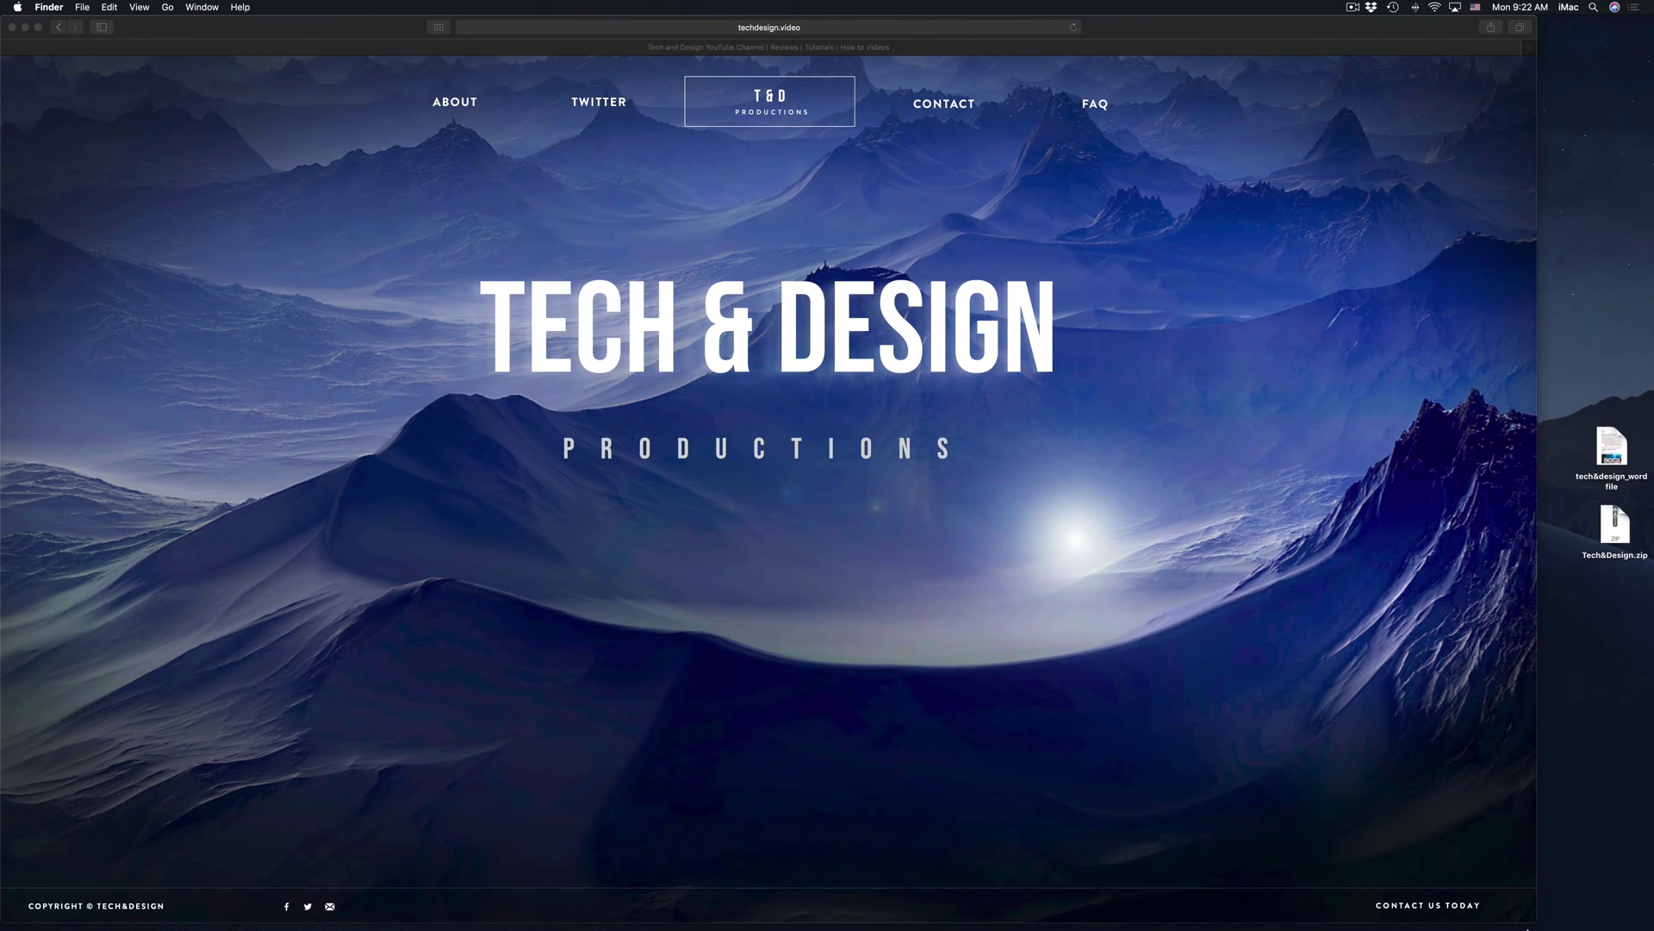
Reopen the Trash window to verify it's empty and adjust its position.
mouse_move(1527, 929)
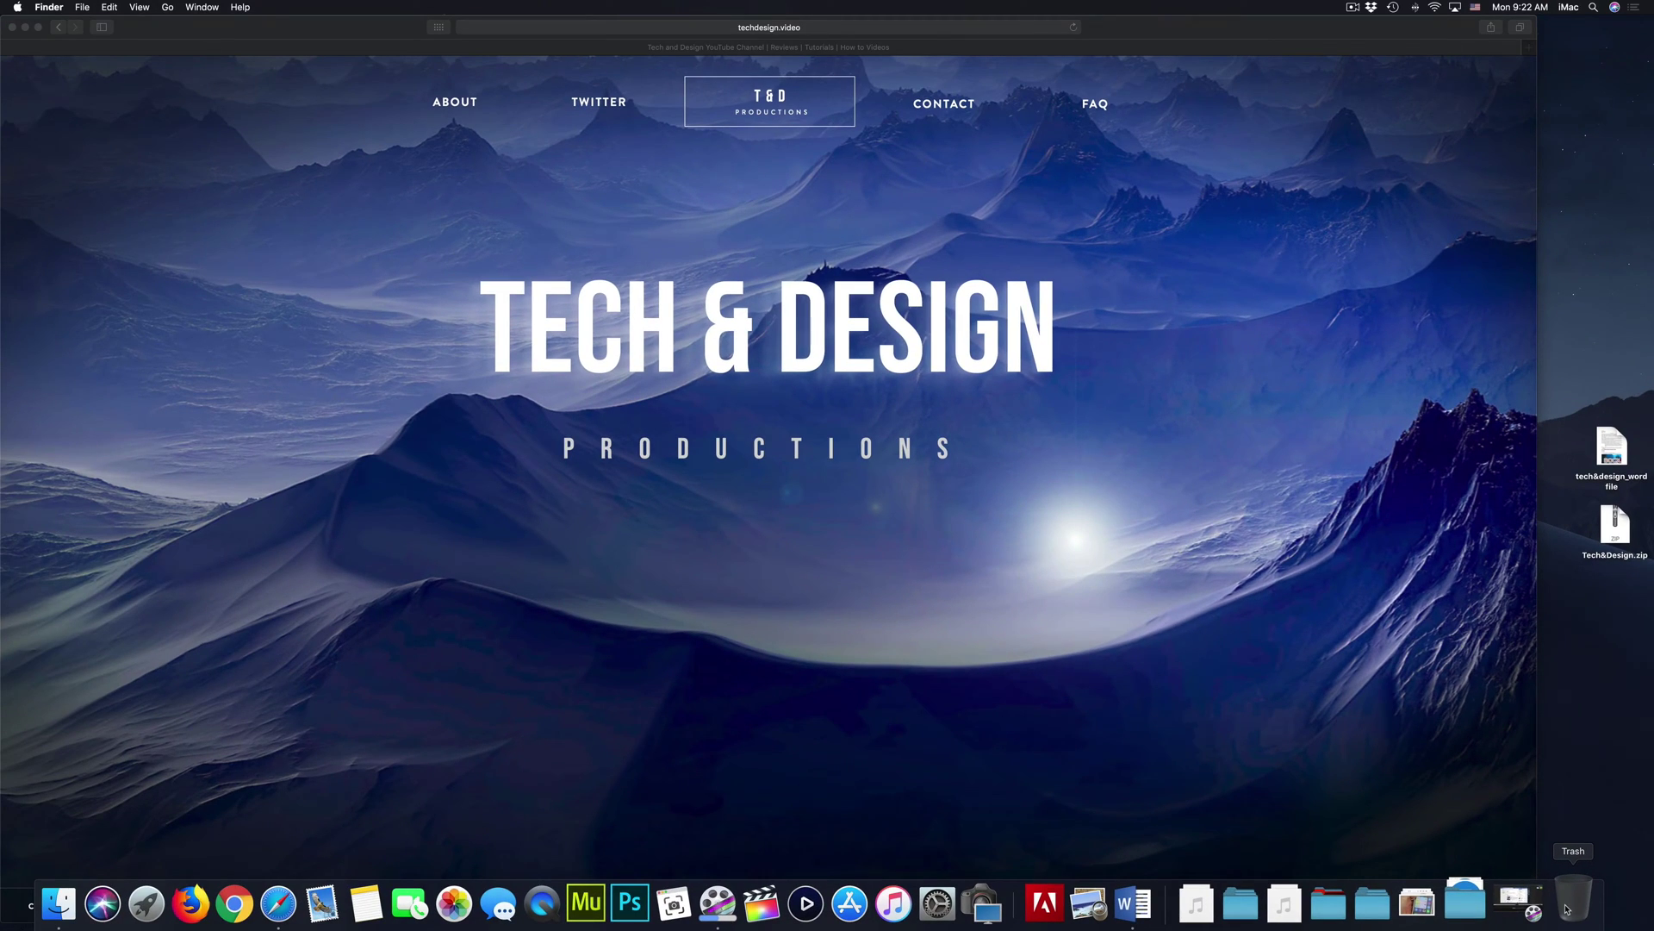
left_click(1572, 900)
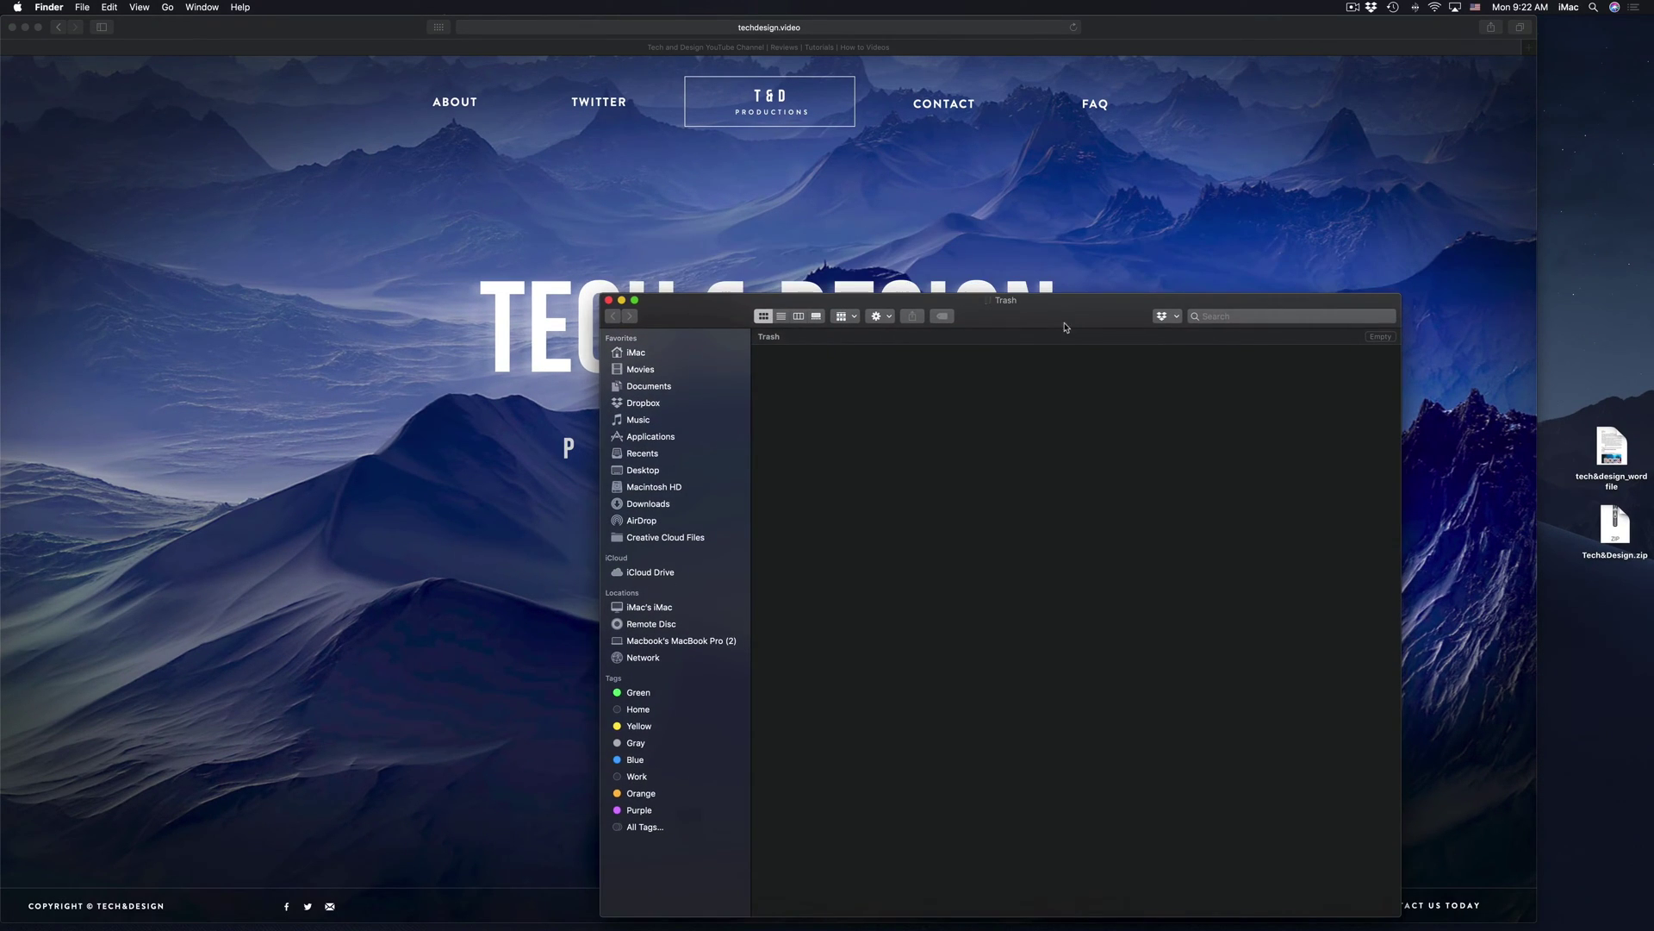
left_click_drag(1084, 326, 1095, 243)
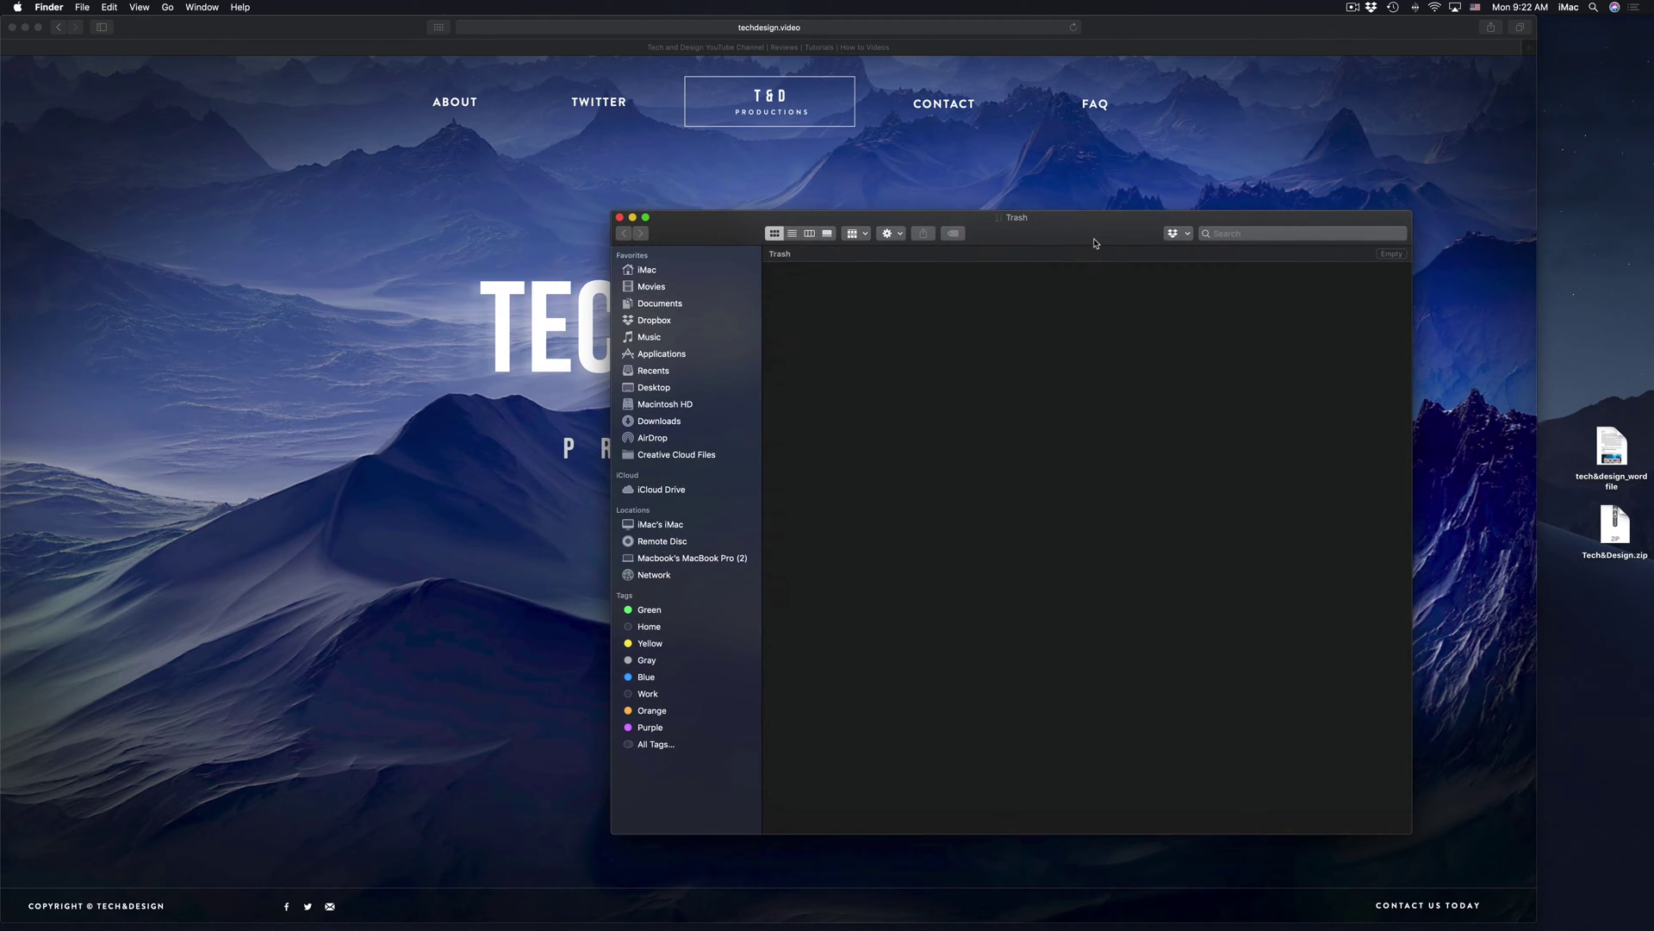
left_click_drag(1095, 240, 1104, 308)
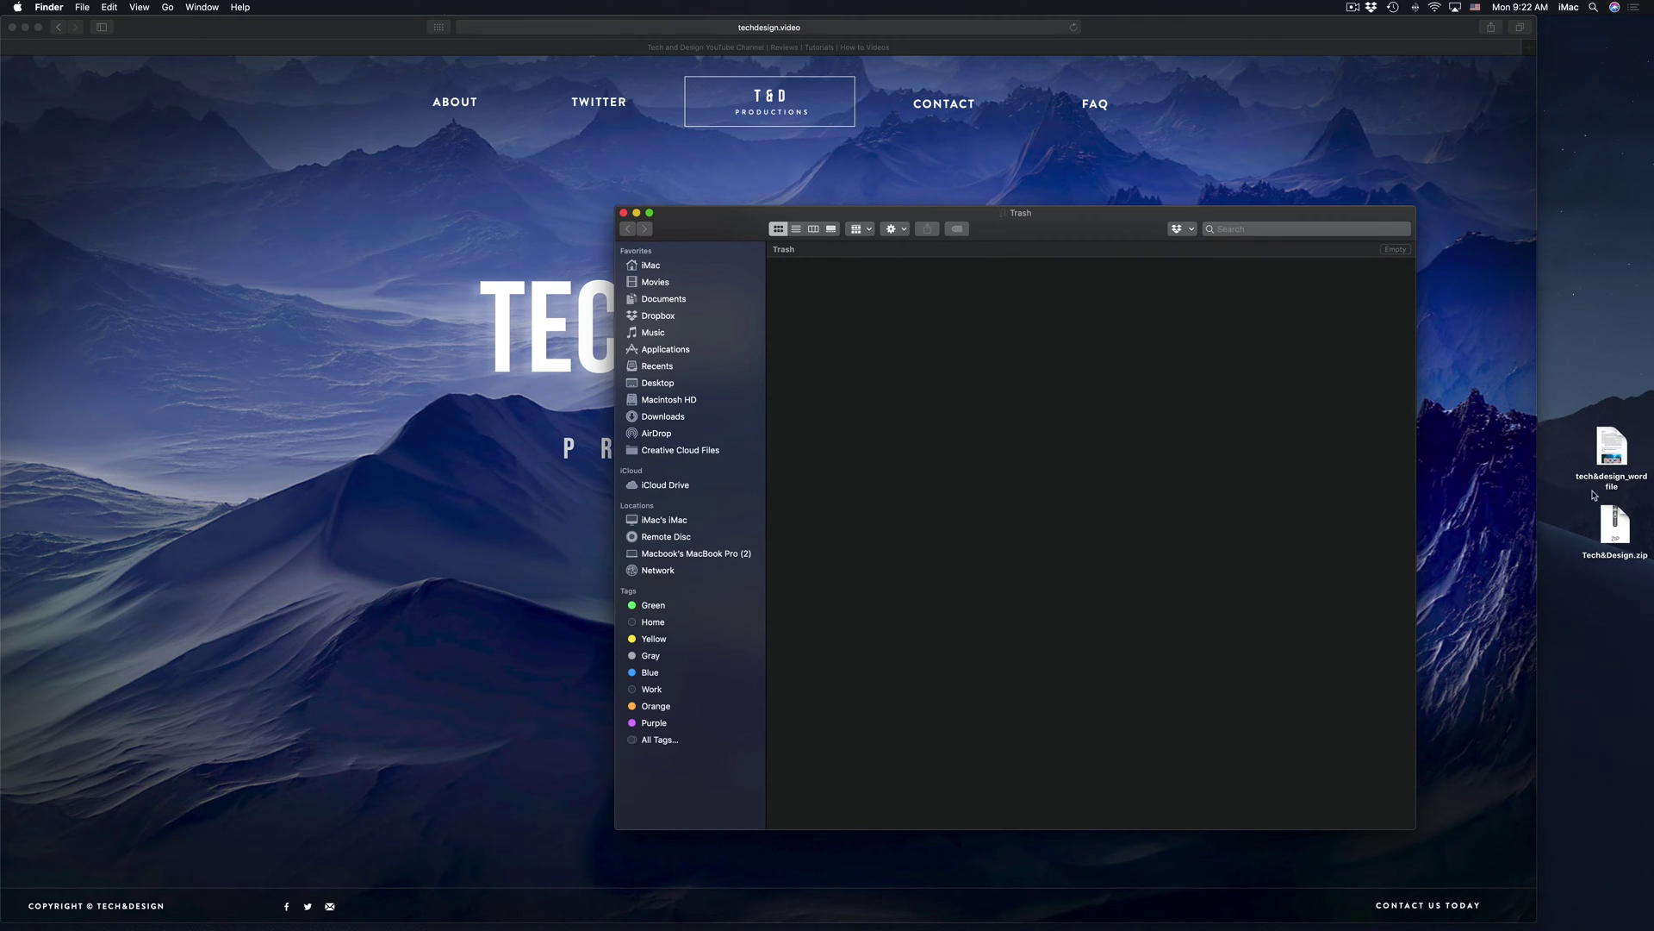
Drag the tech&design_word file and Tech&Design.zip into the Trash window.
left_click_drag(1132, 228, 1301, 286)
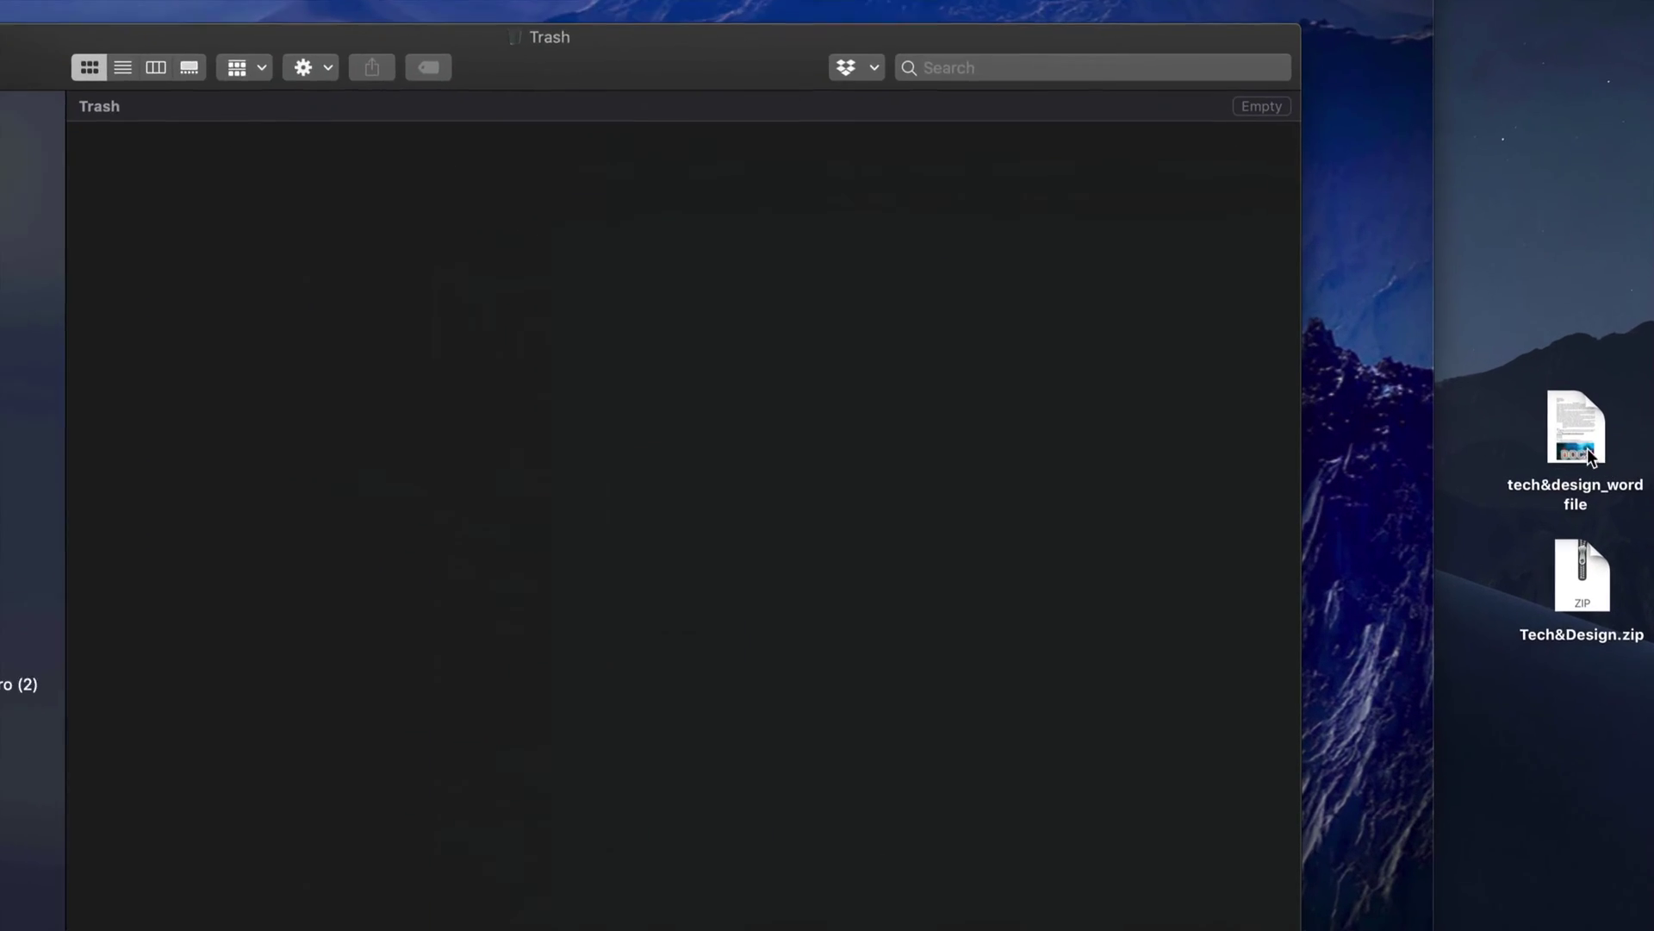
left_click_drag(1617, 457, 1401, 455)
left_click_drag(1148, 446, 732, 258)
left_click_drag(1589, 607, 524, 322)
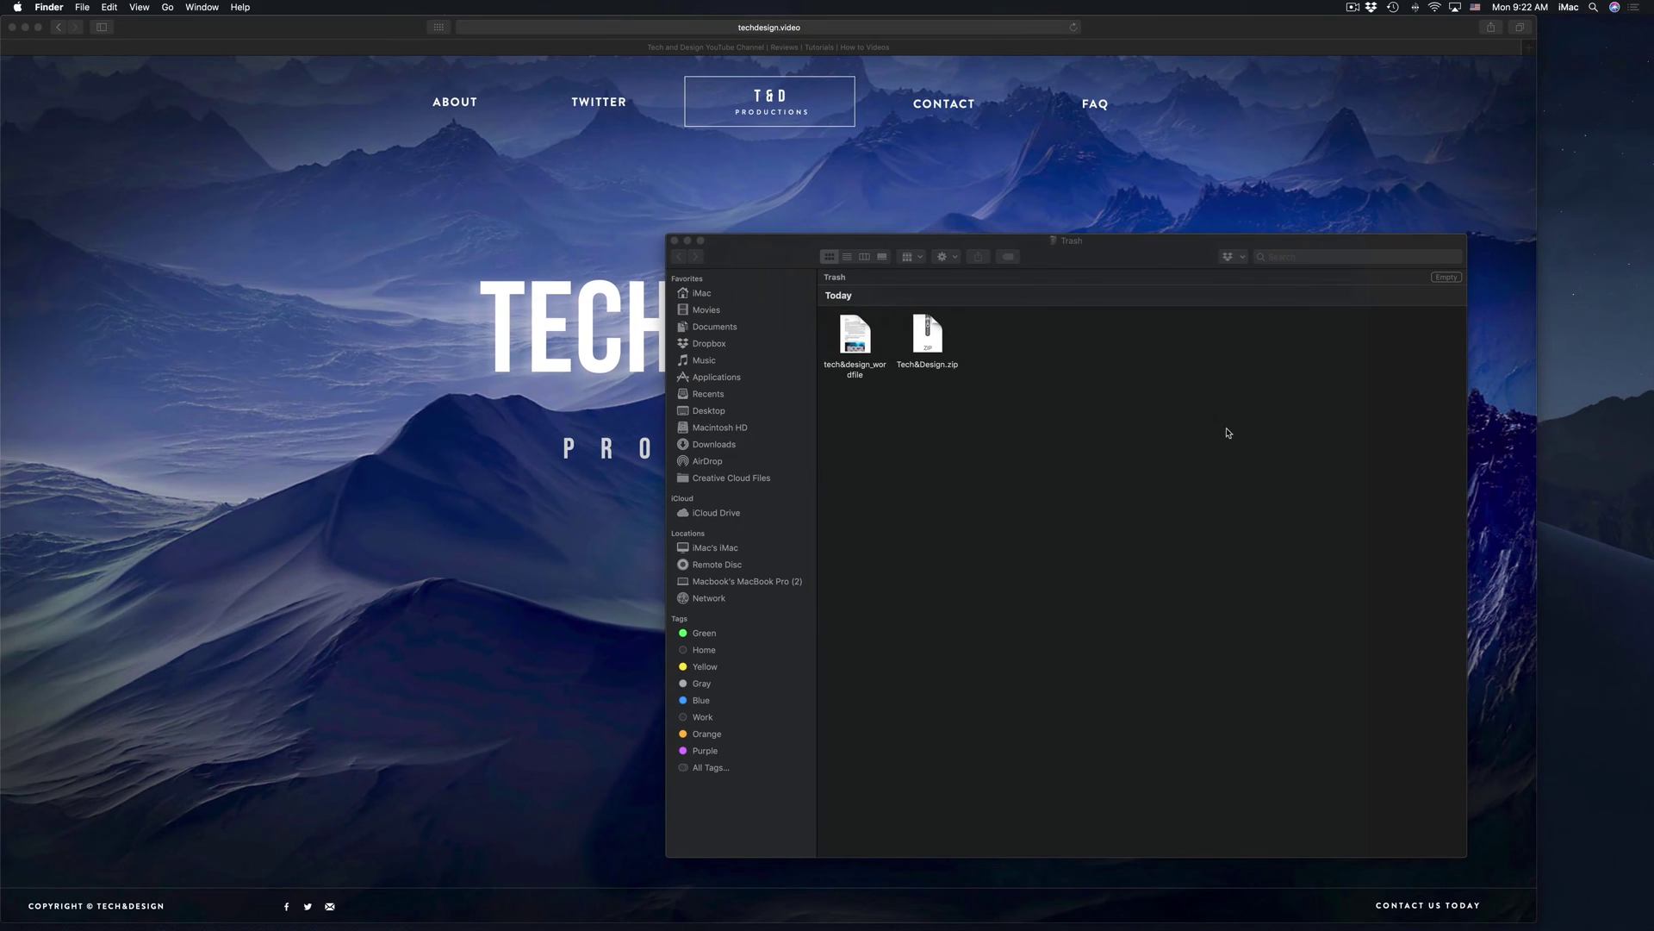
Empty the Trash and confirm permanently erasing the two files.
left_click_drag(1159, 260, 1052, 269)
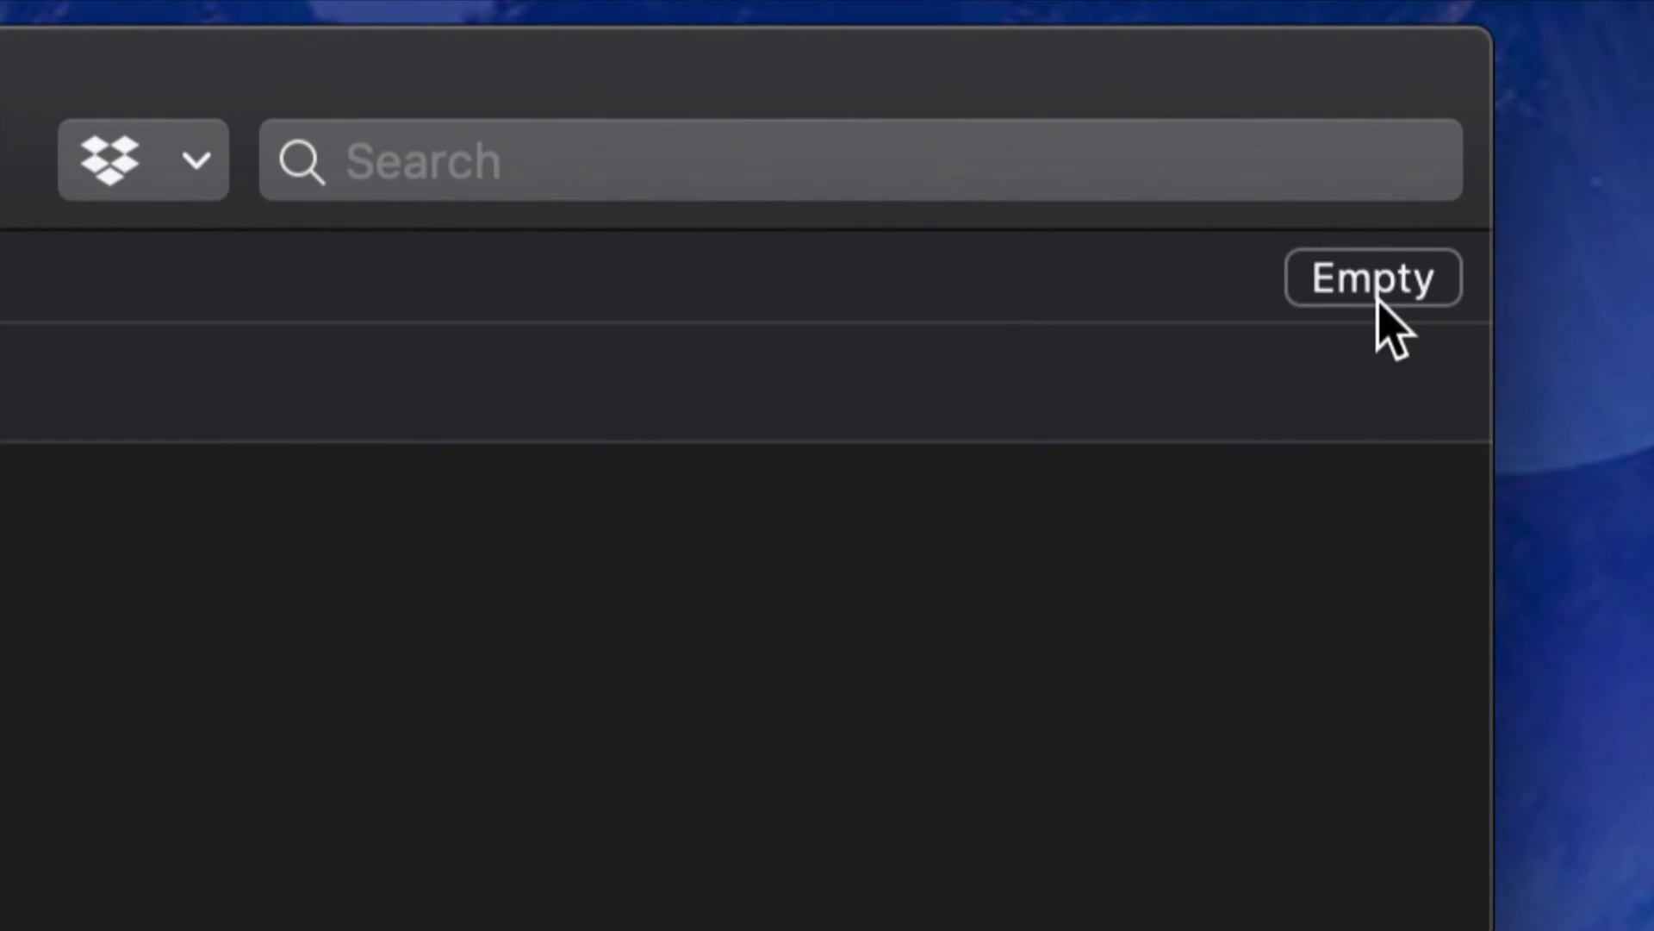
left_click(1410, 295)
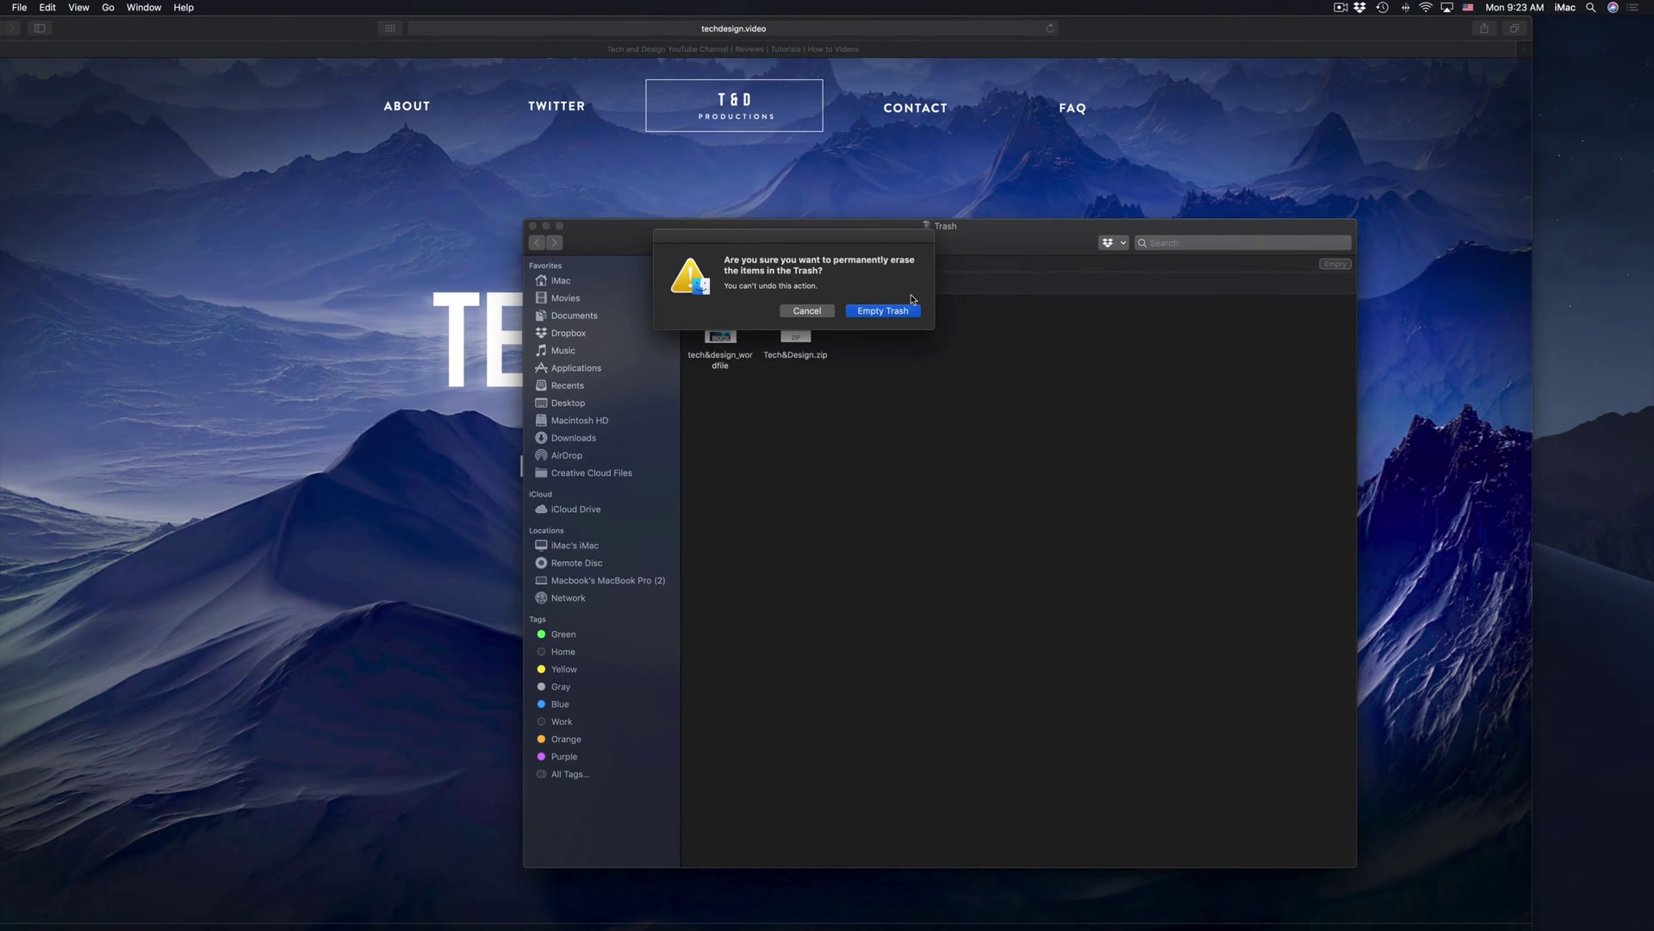
left_click(888, 311)
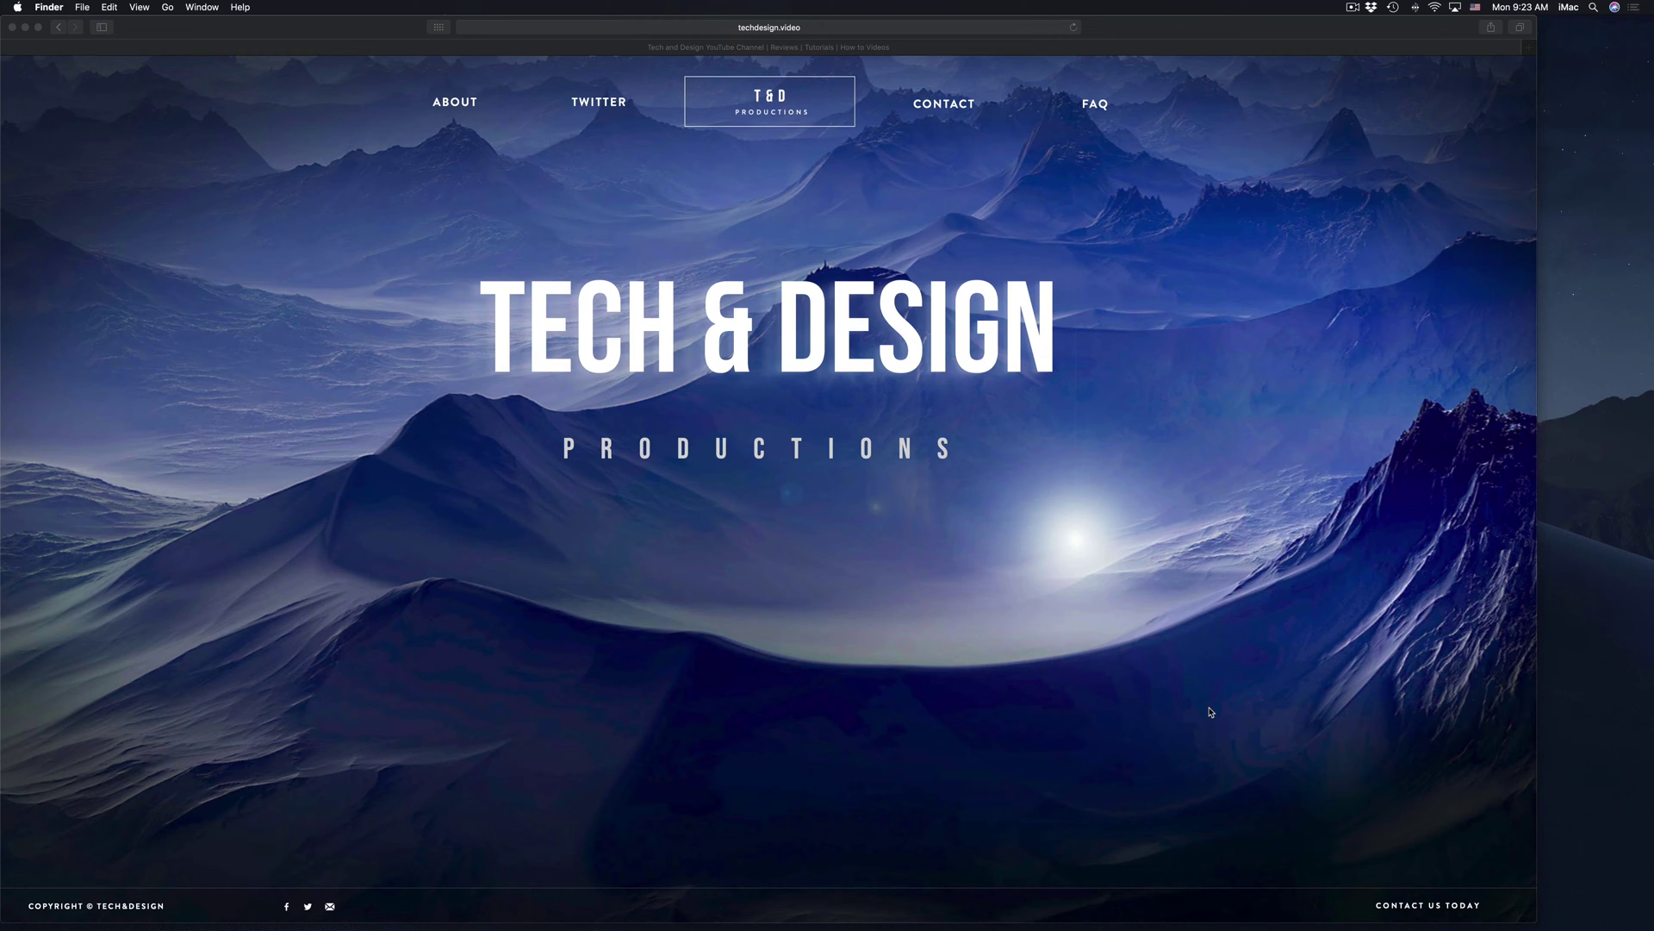
Open Spotlight and type 's' to bring up System Preferences as the top hit.
mouse_move(1195, 928)
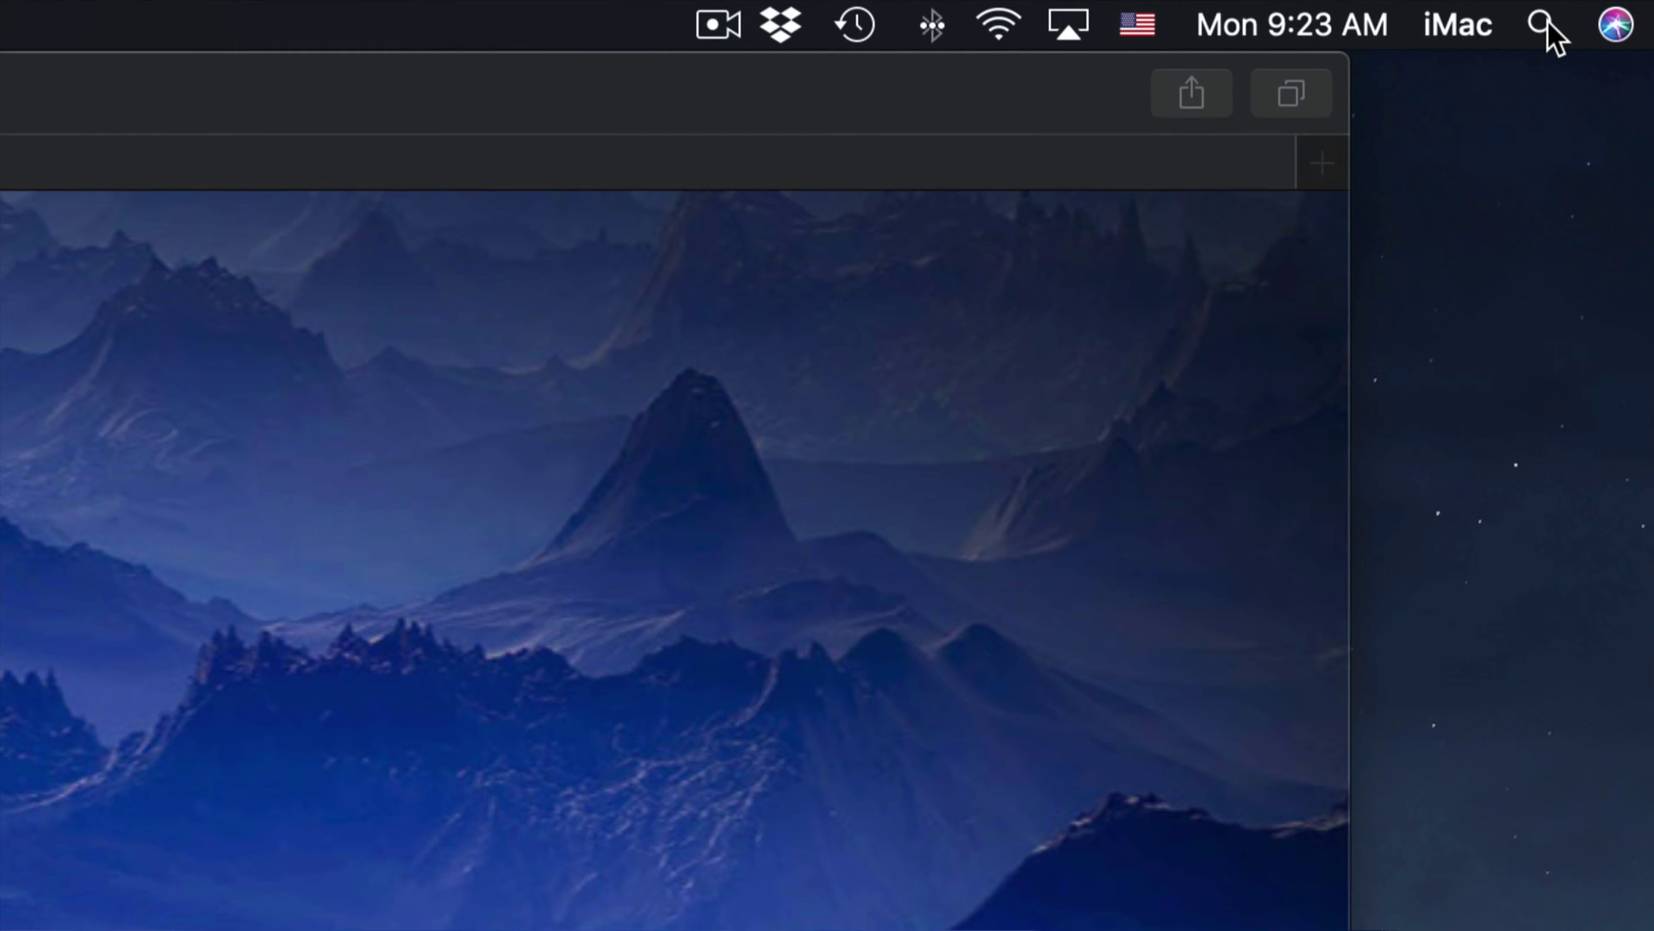
left_click(1541, 23)
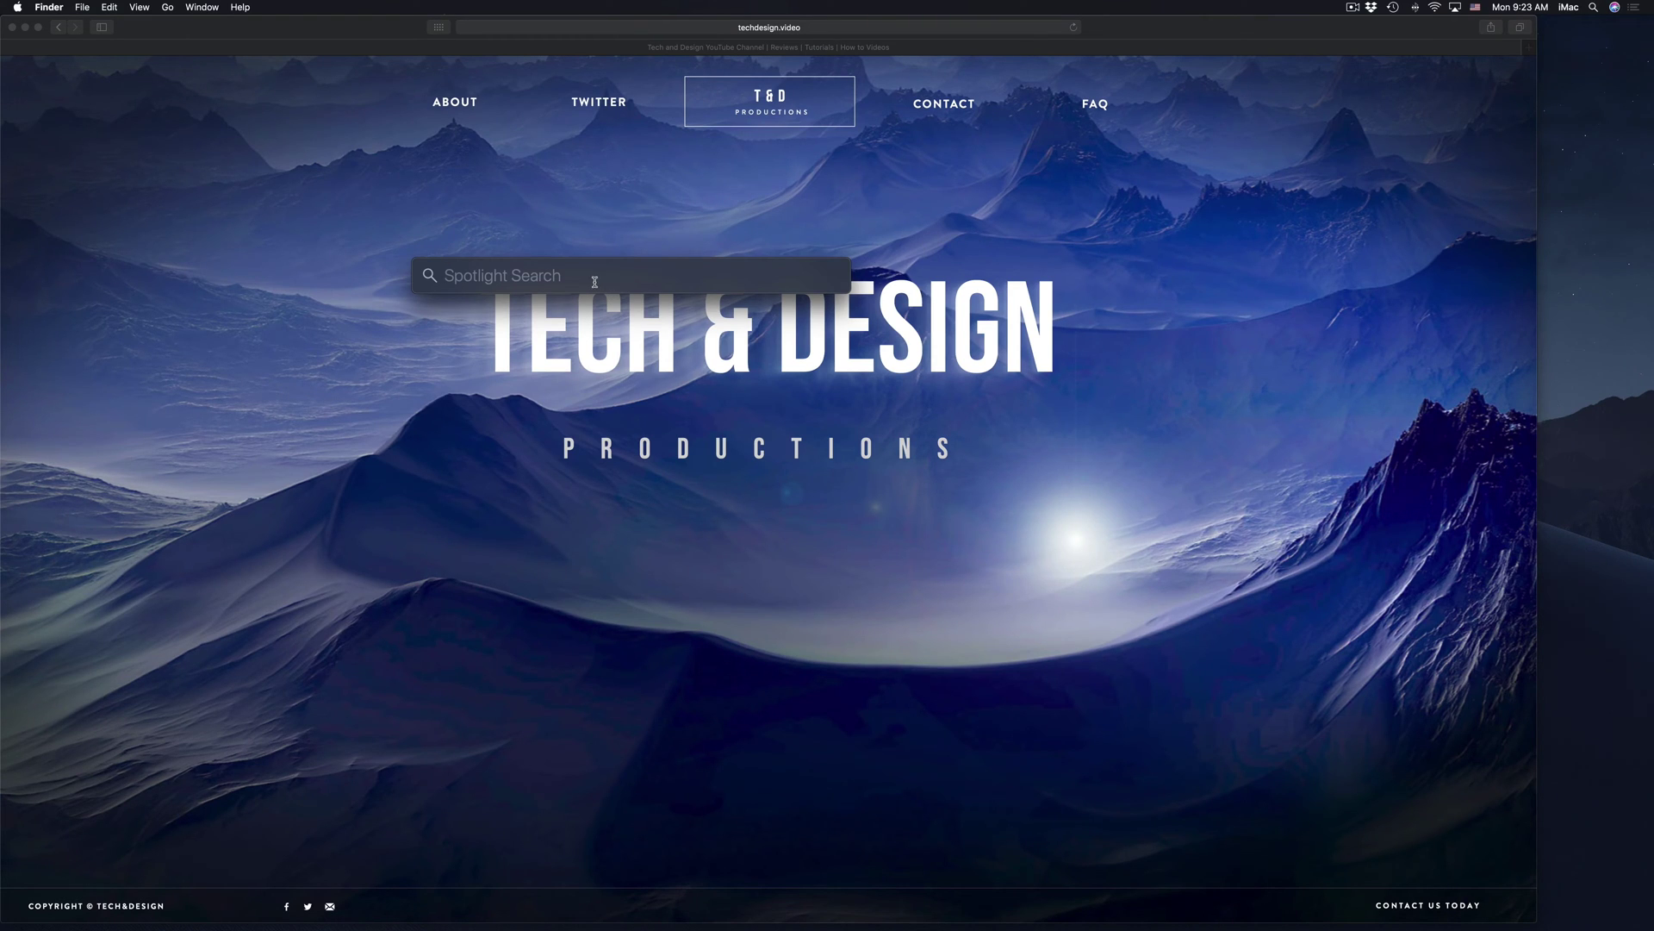
type("syste")
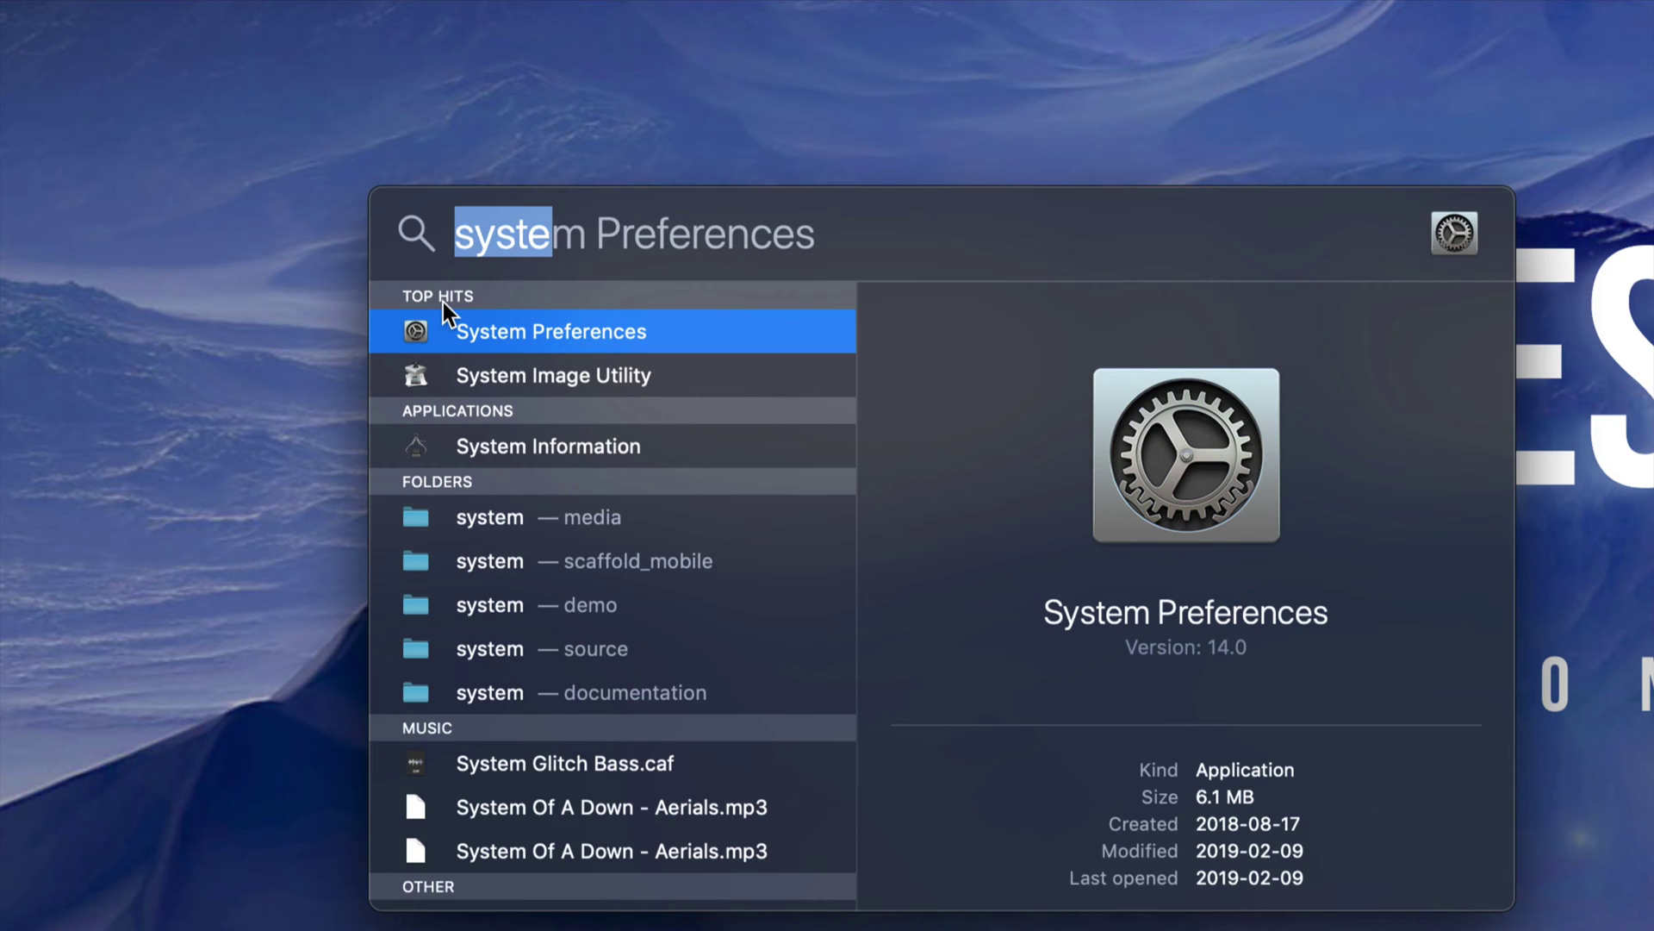
Launch System Preferences from Spotlight and open the Trackpad pane.
left_click(505, 334)
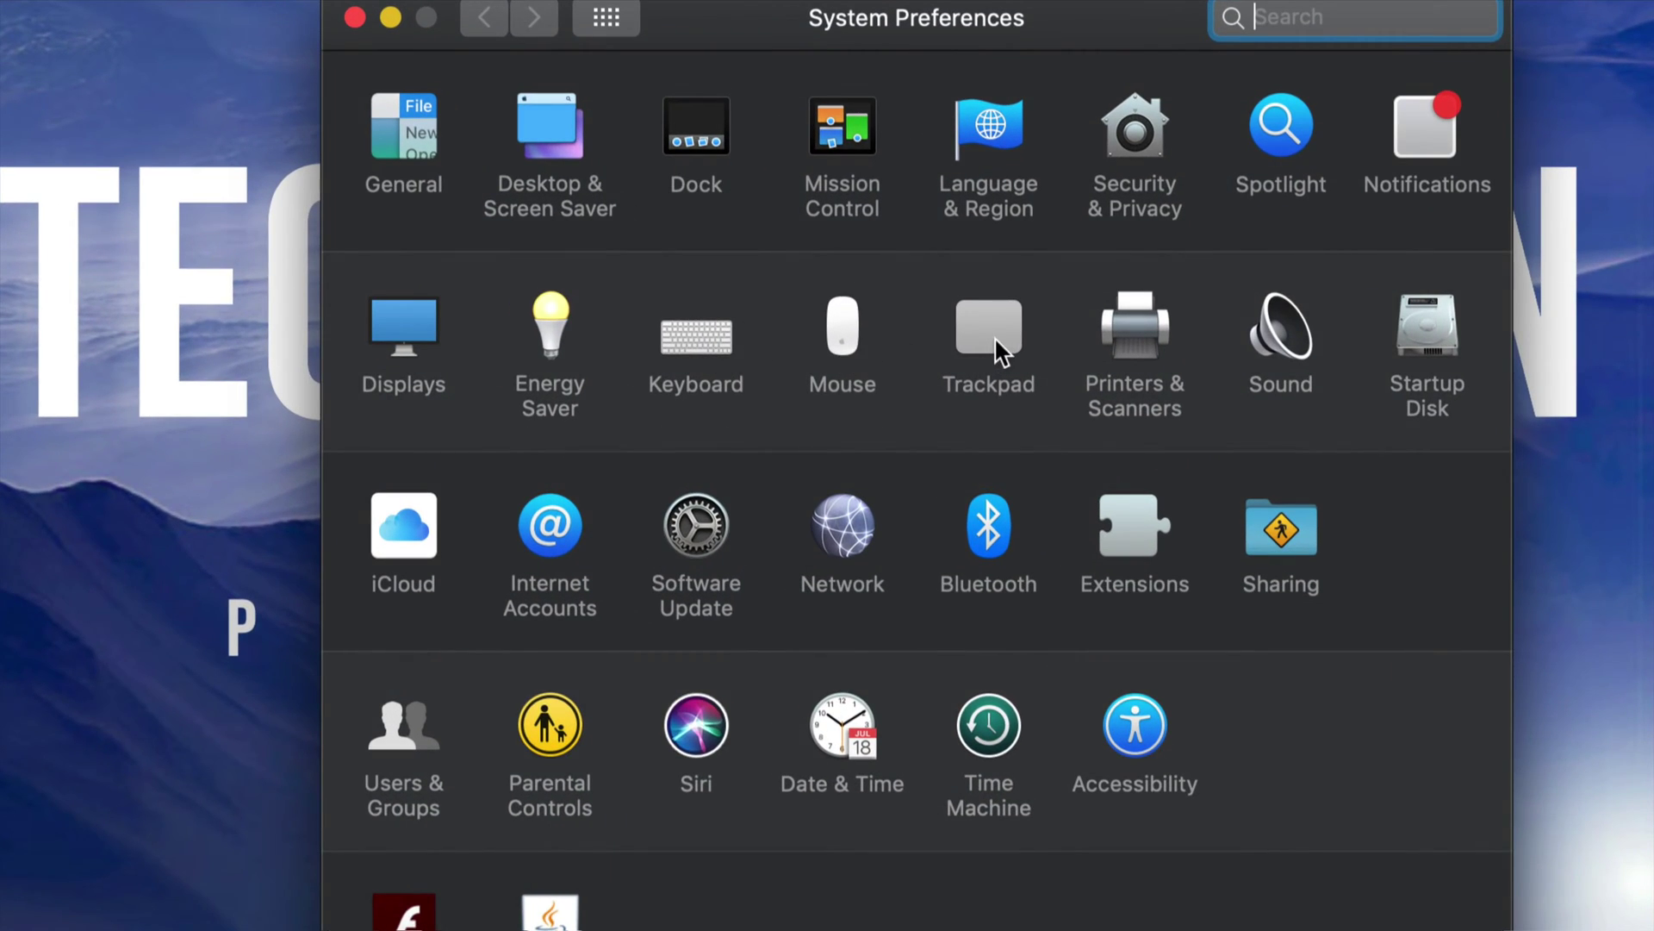
left_click(994, 336)
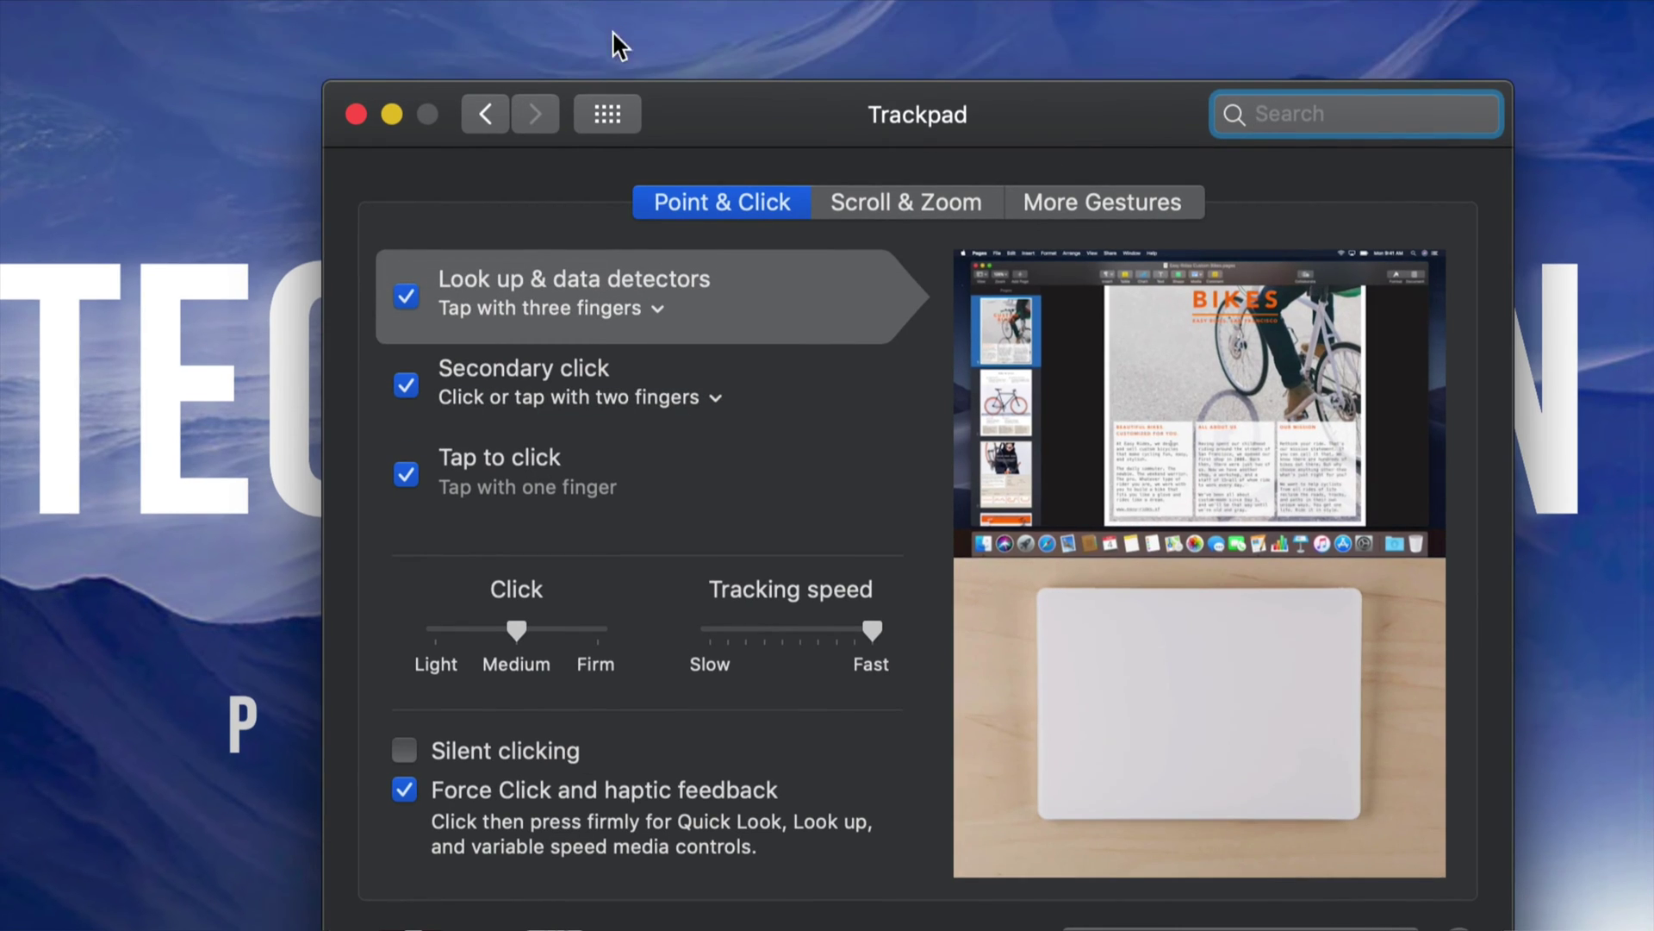
Open the Mouse pane and toggle Secondary click off and back on, set to 'Click on right side'.
left_click(607, 120)
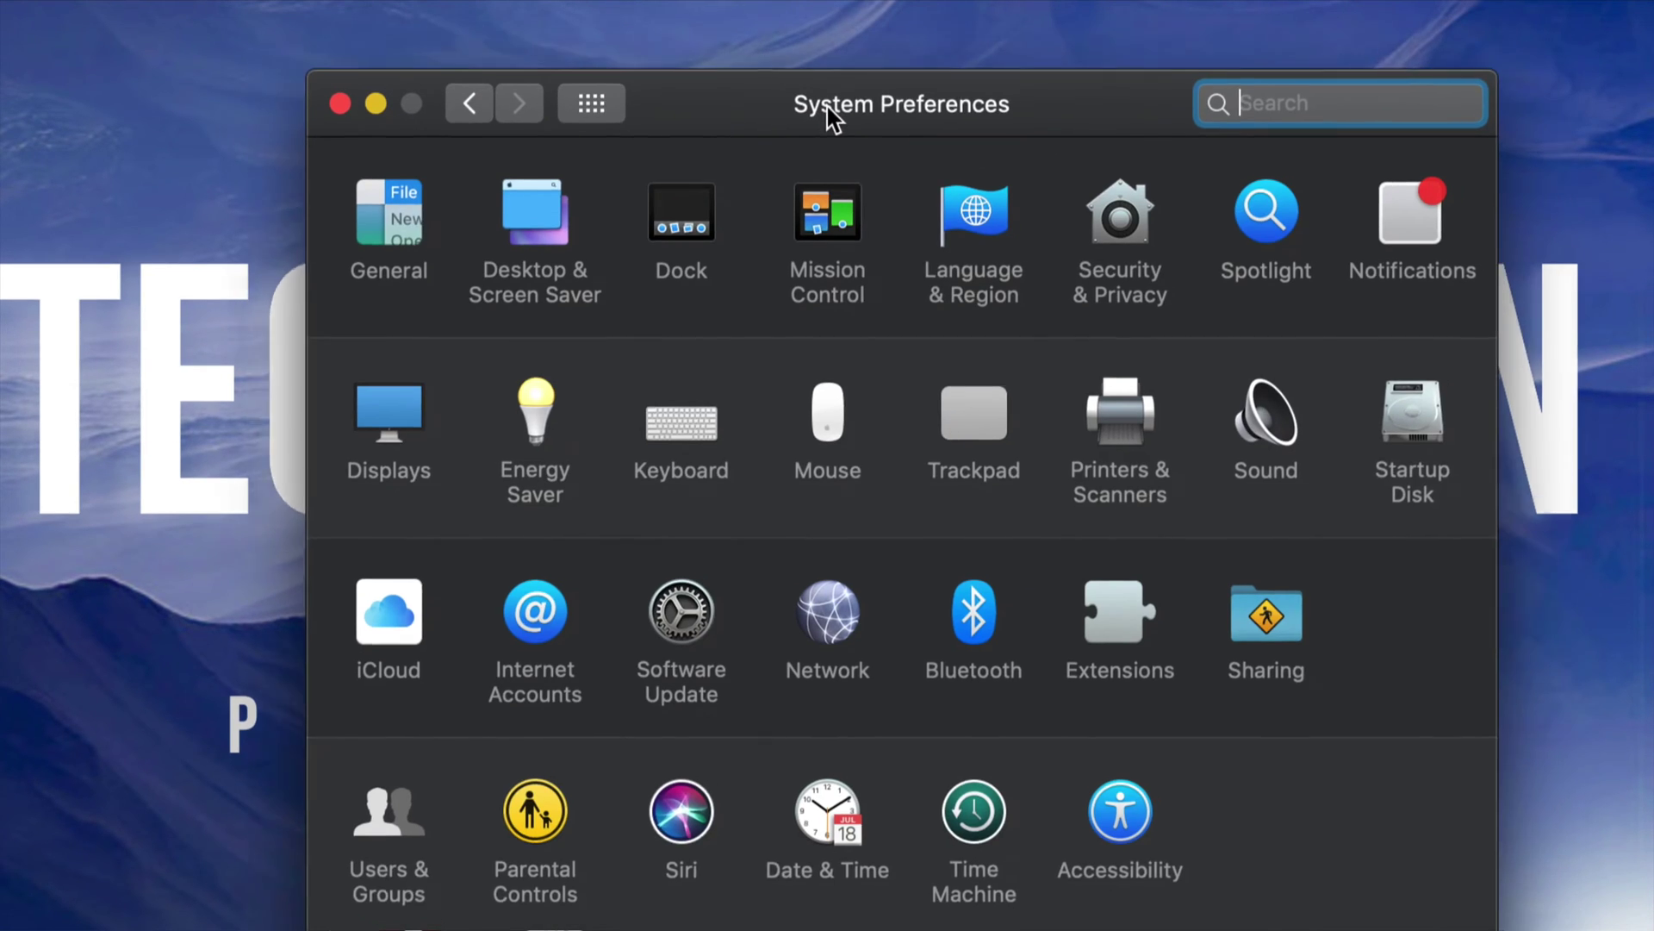
left_click(800, 396)
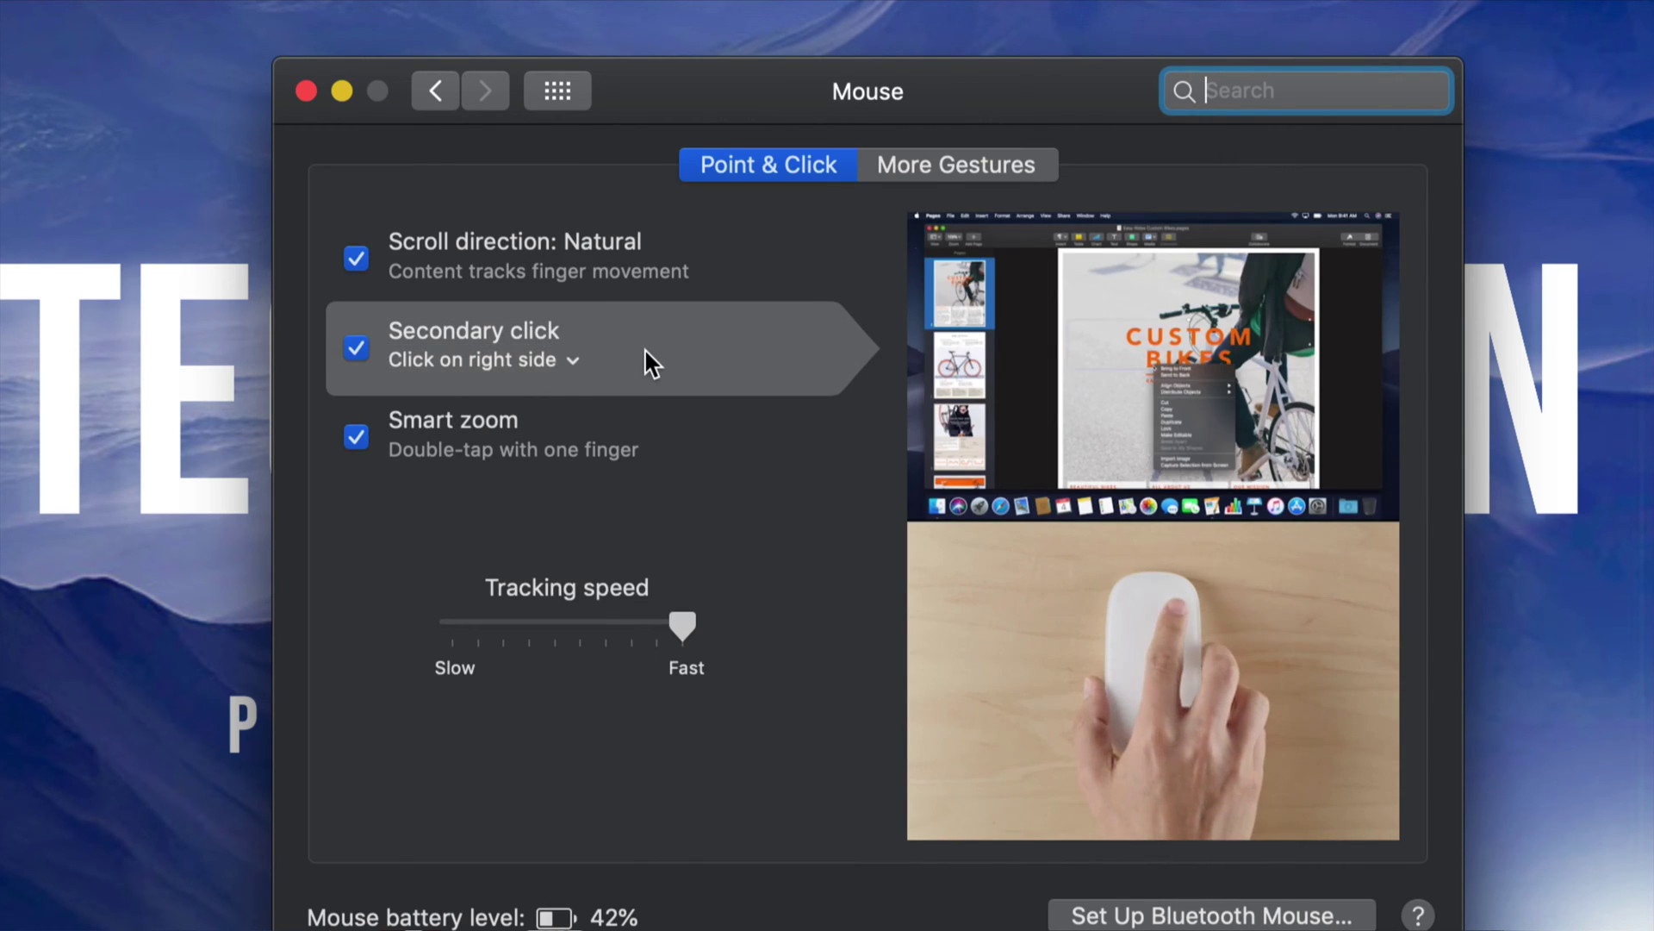
left_click(356, 348)
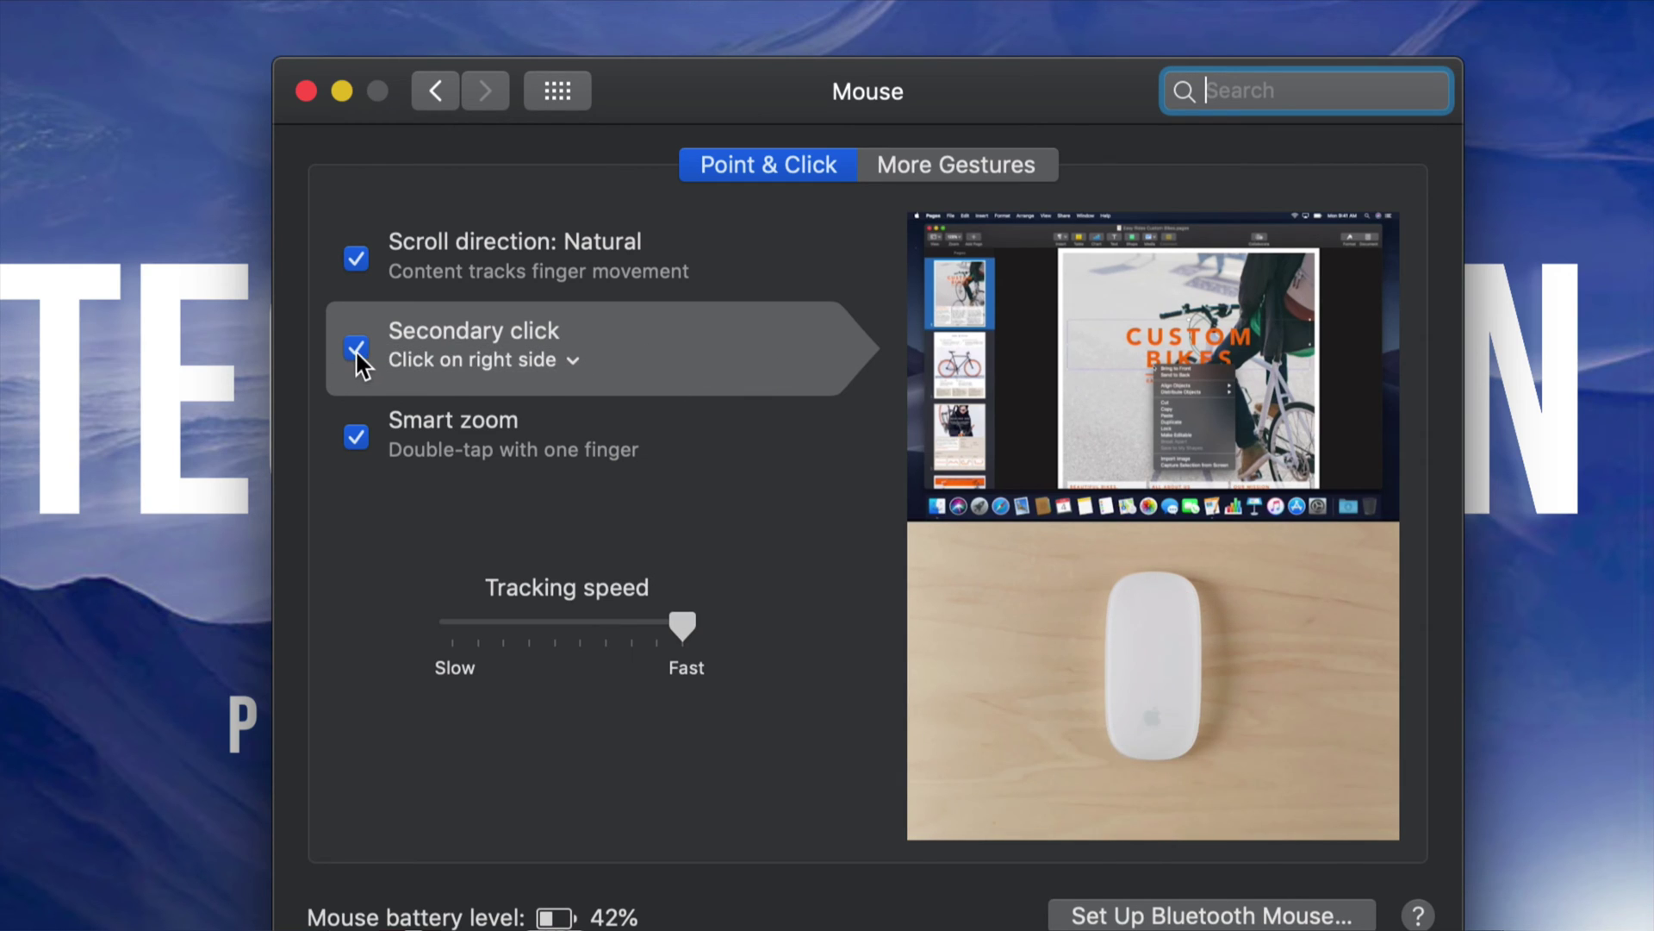
left_click(355, 348)
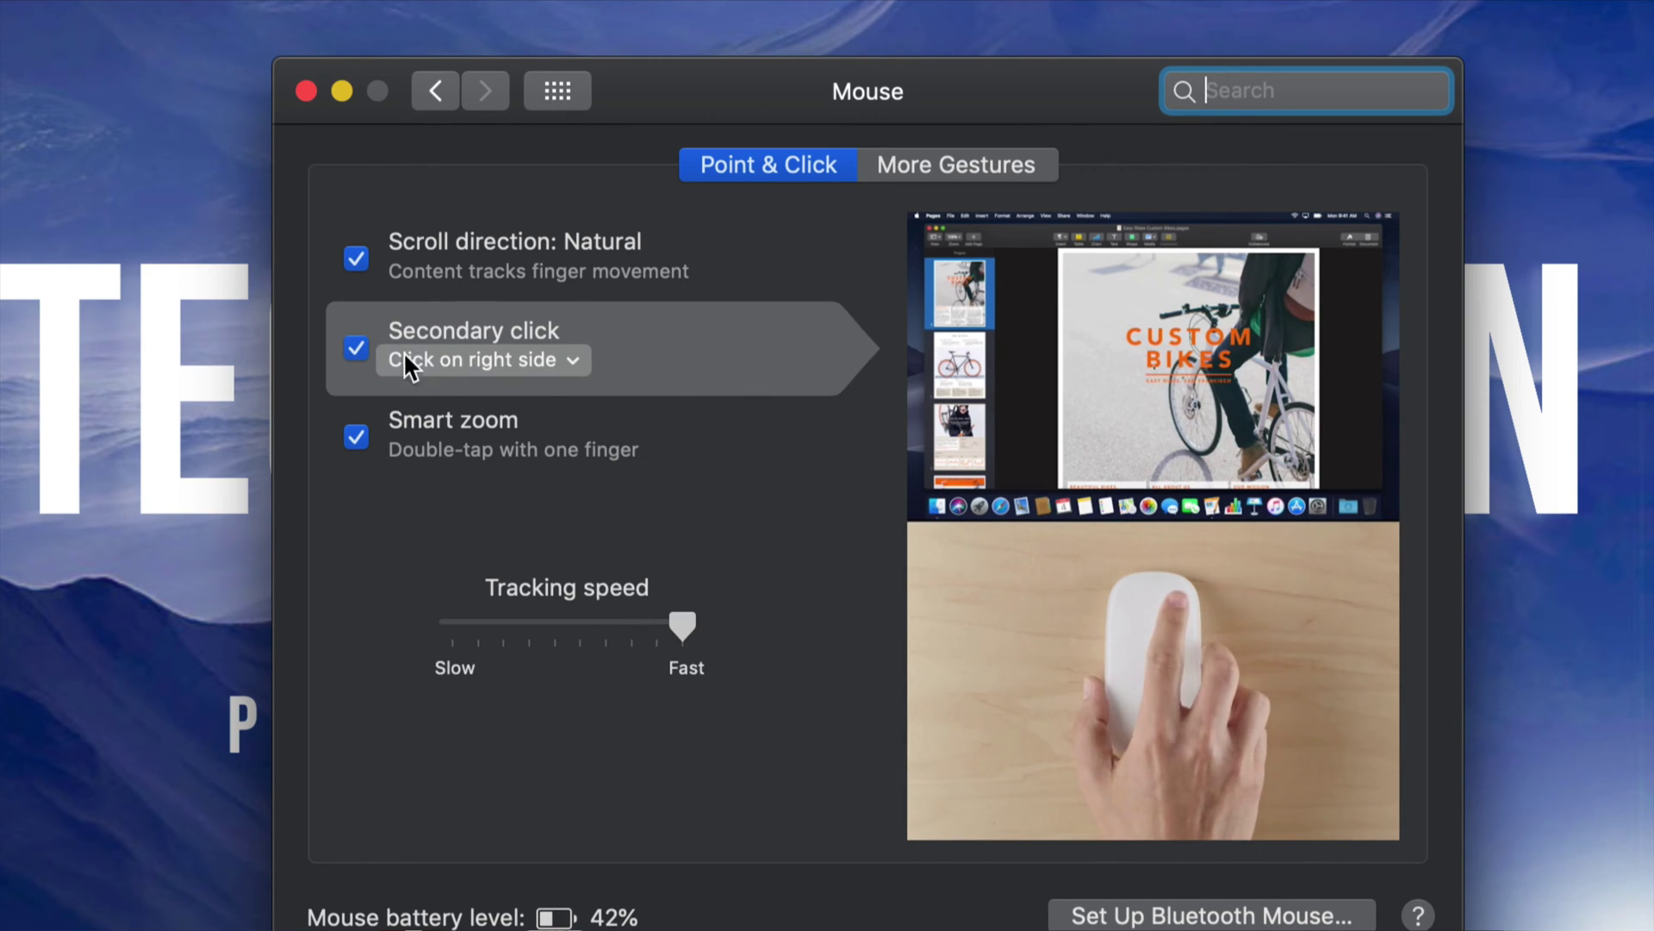